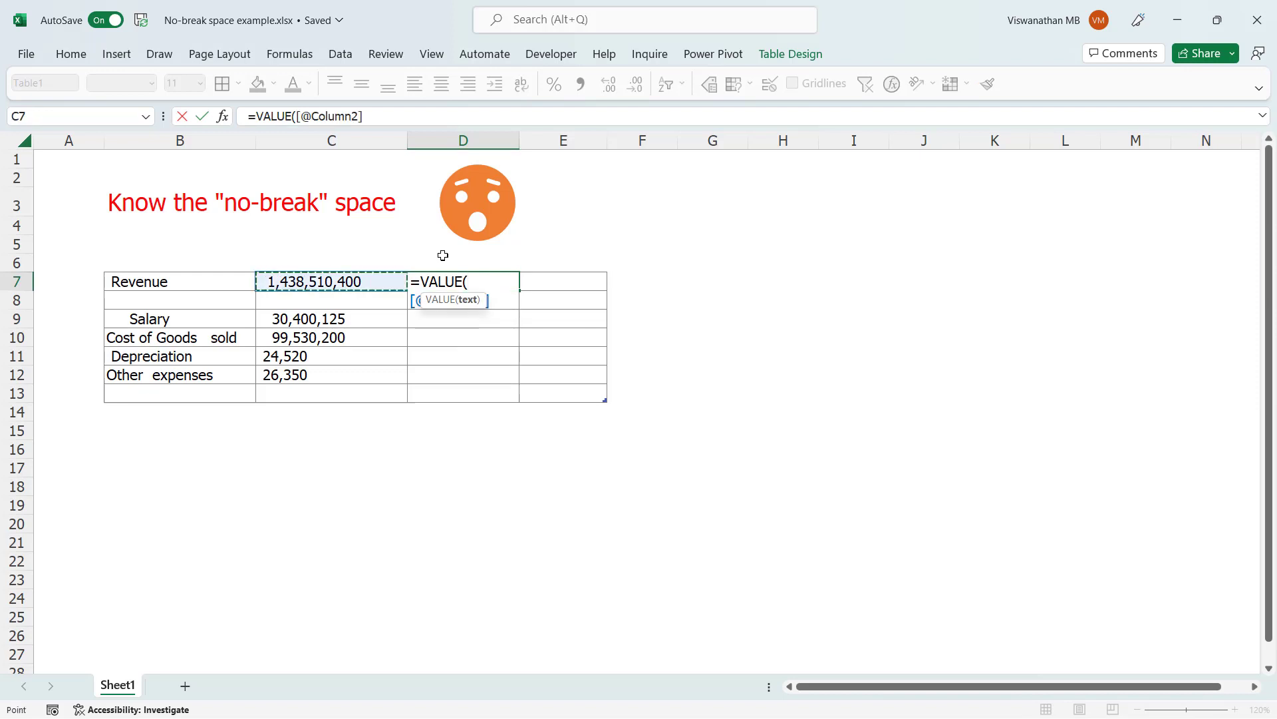
Try converting the Column2 amounts to numbers with a VALUE formula in column D, and clear D7:D13.
key(Return)
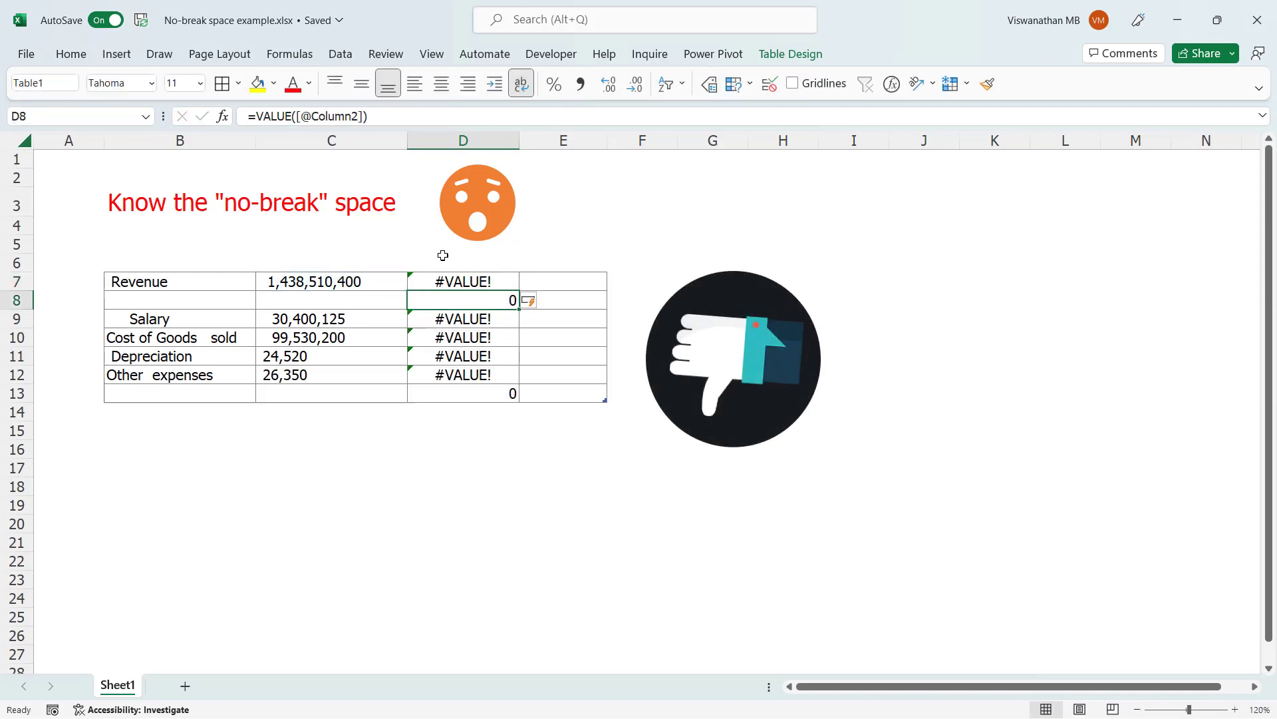
key(Down)
key(Left)
key(Down)
key(Left)
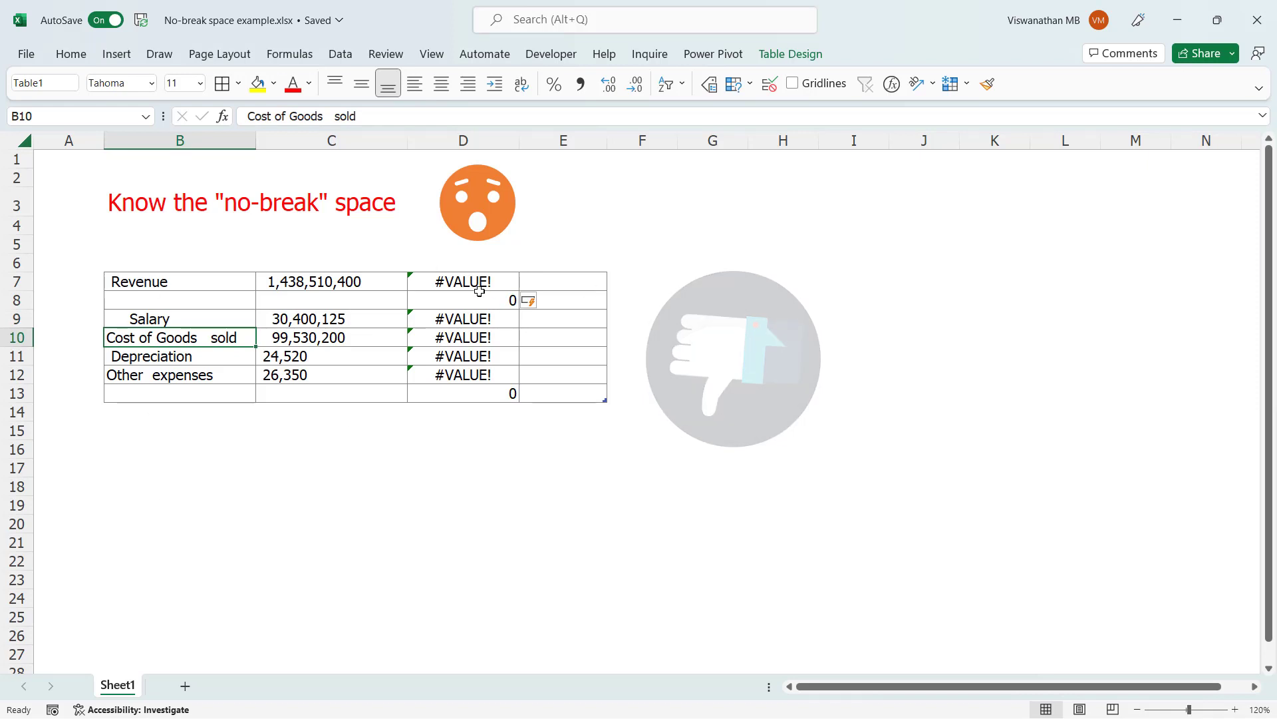
drag(479, 291, 448, 397)
key(Delete)
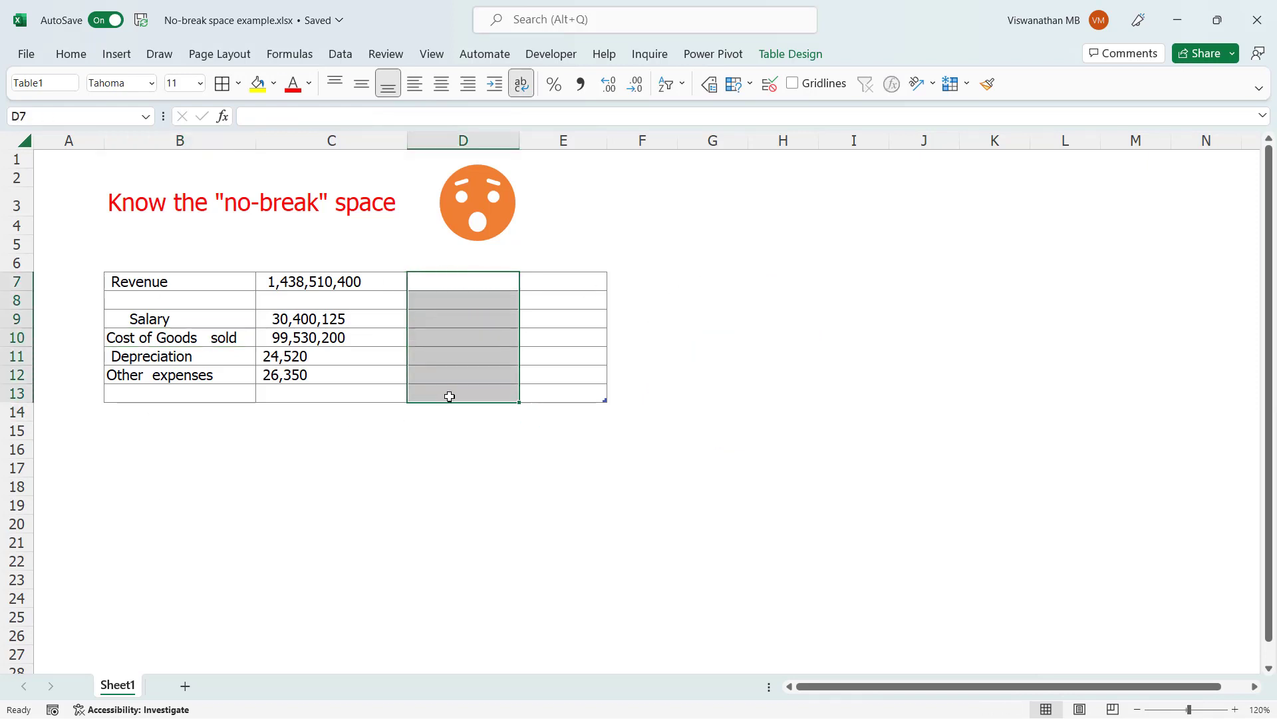
text(=trim)
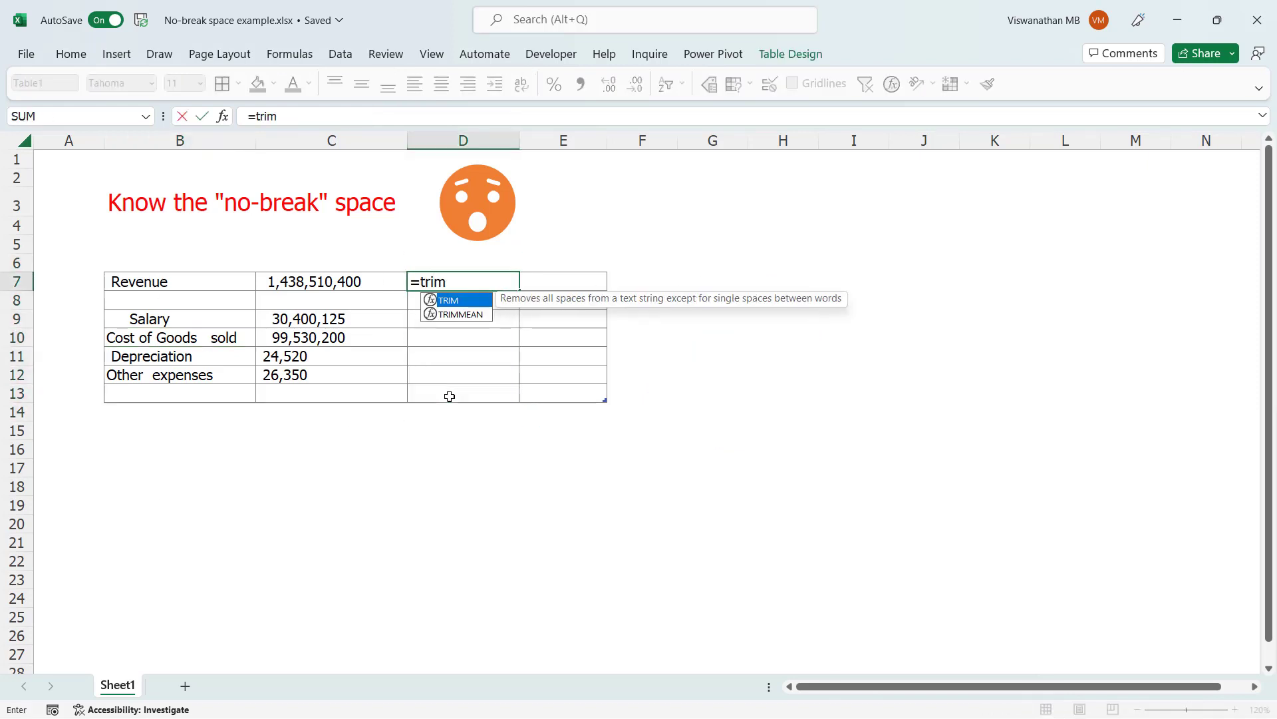
key(Tab)
key(Left)
key(Left)
key(Return)
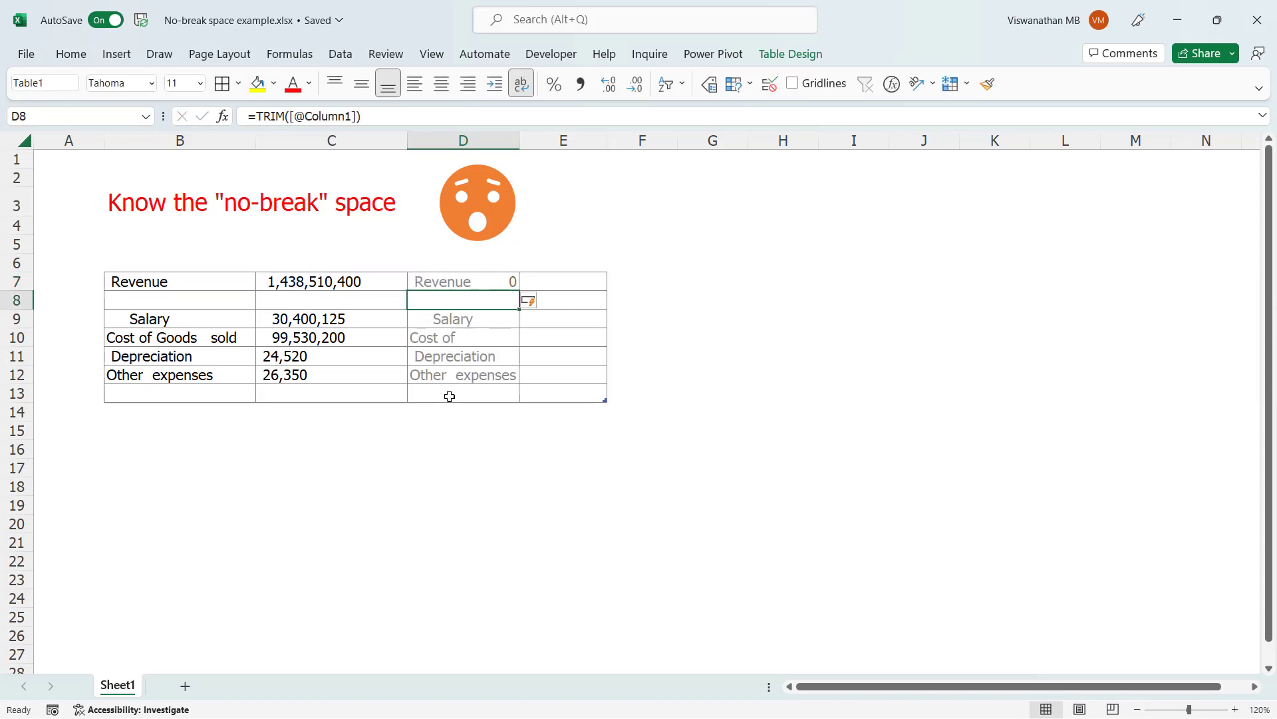
click(440, 322)
click(446, 346)
click(446, 364)
key(Down)
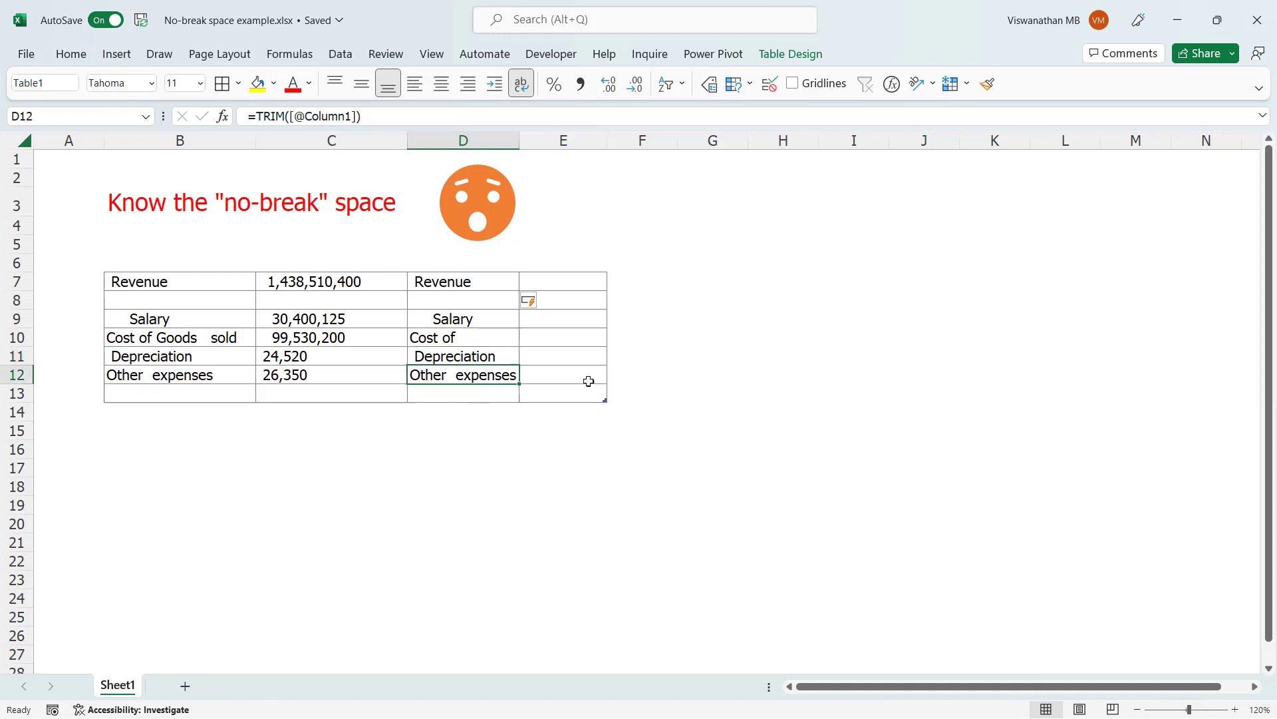
Select the leading space inside the salary amount in C9 and copy it to E9.
double_click(322, 321)
drag(272, 320, 232, 325)
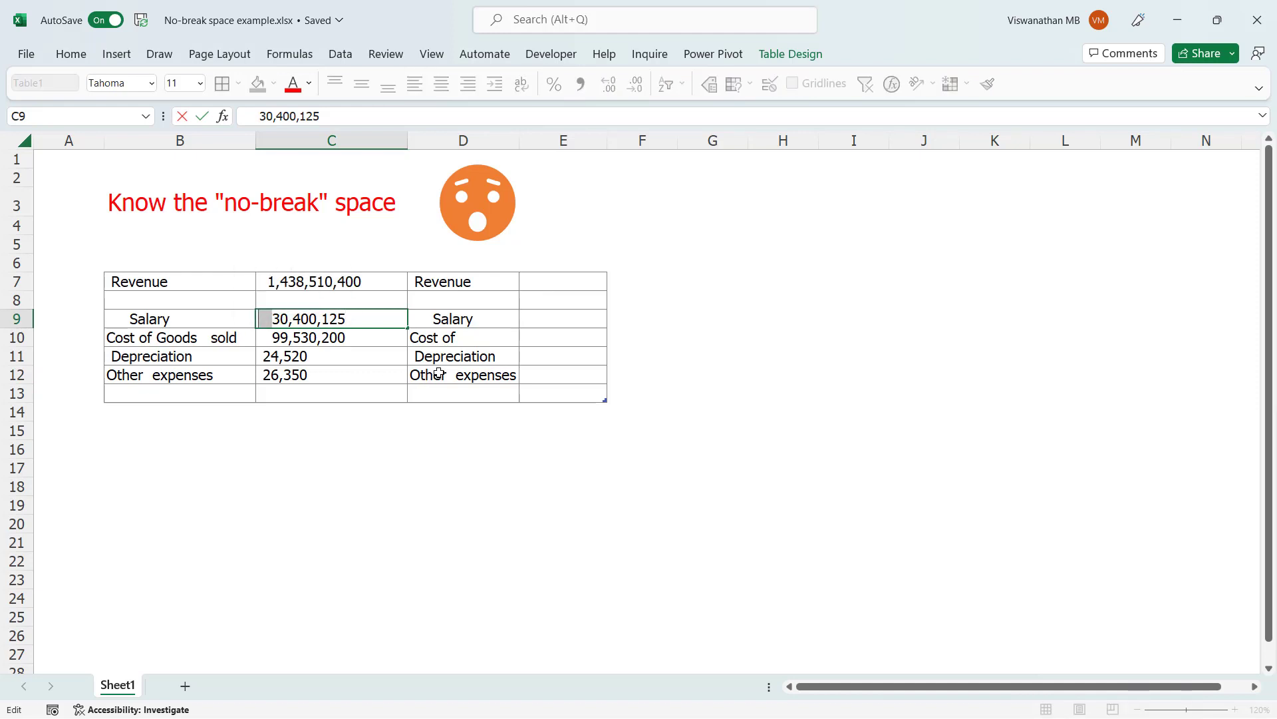
key(Escape)
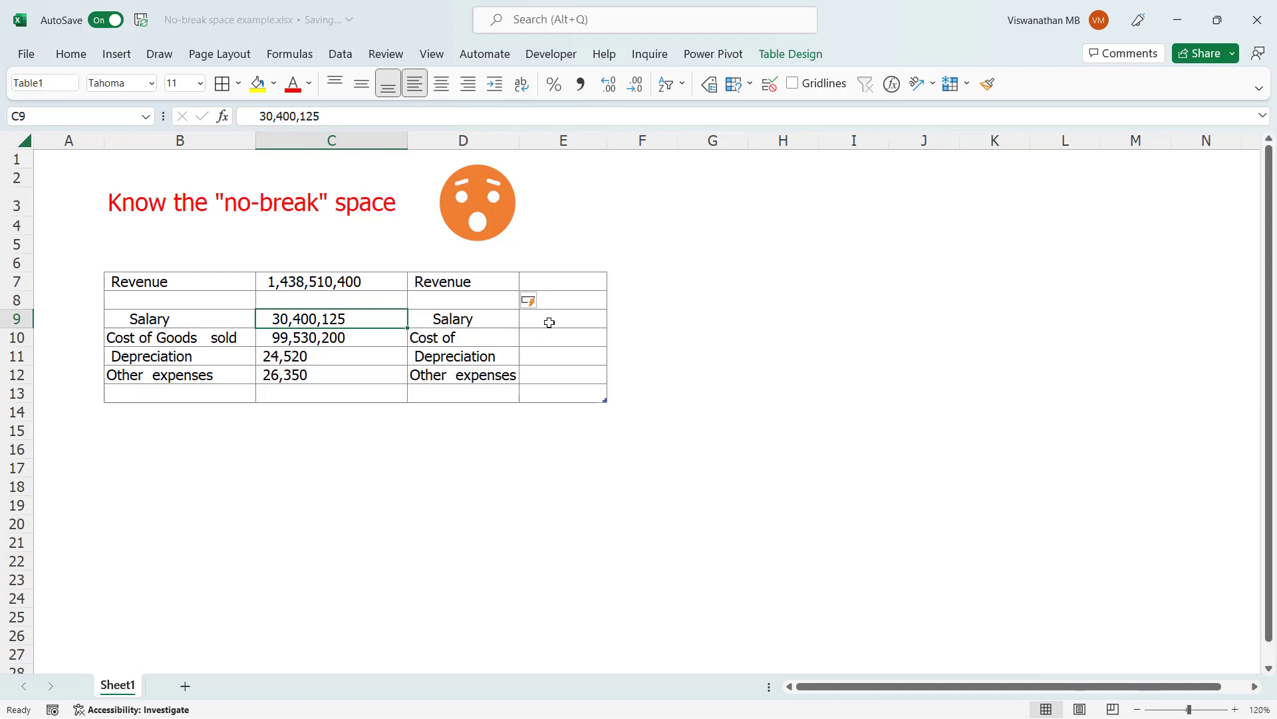
double_click(279, 320)
drag(278, 320, 245, 312)
key(ctrl+c)
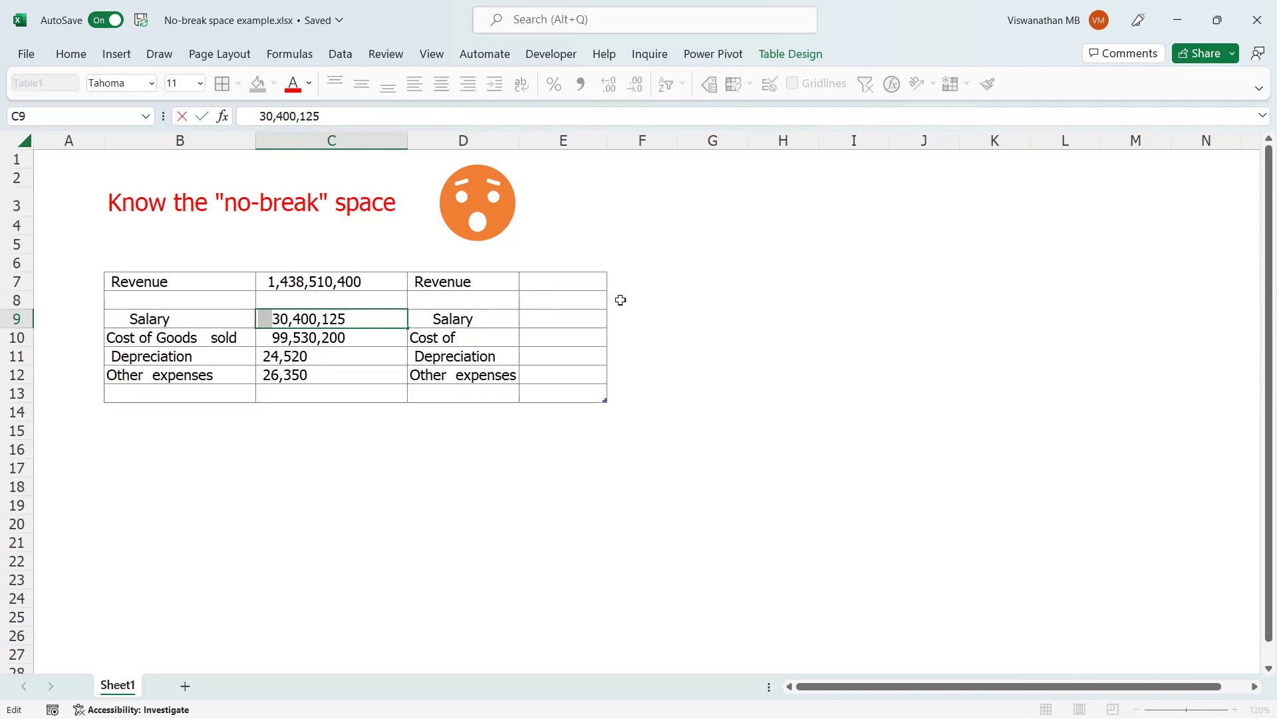
click(559, 319)
key(ctrl+v)
text(=)
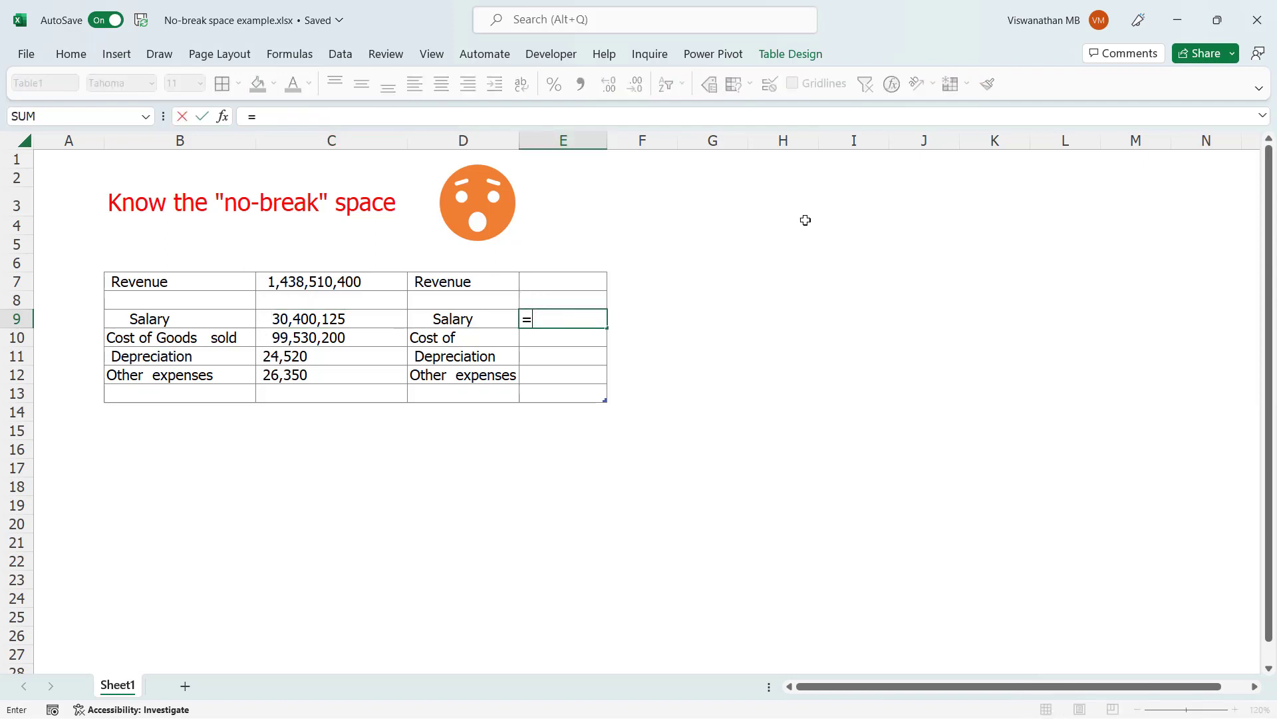
text(cod)
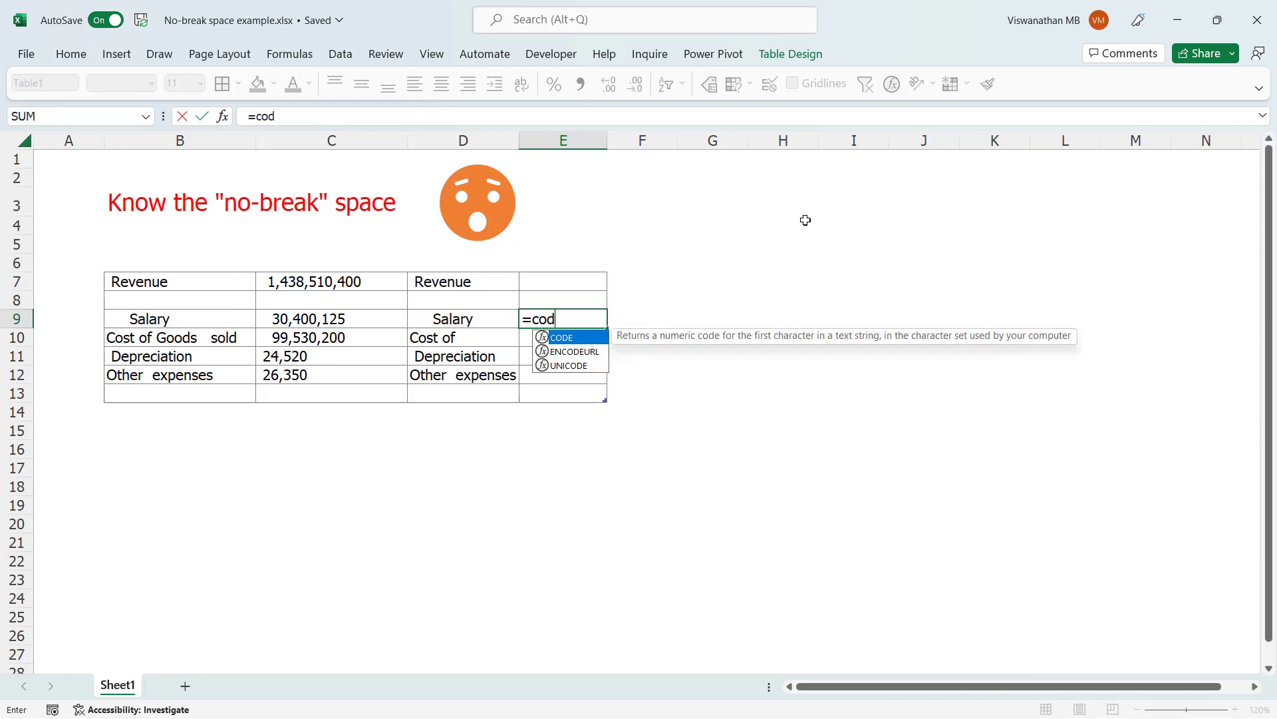
text(e)
key(Tab)
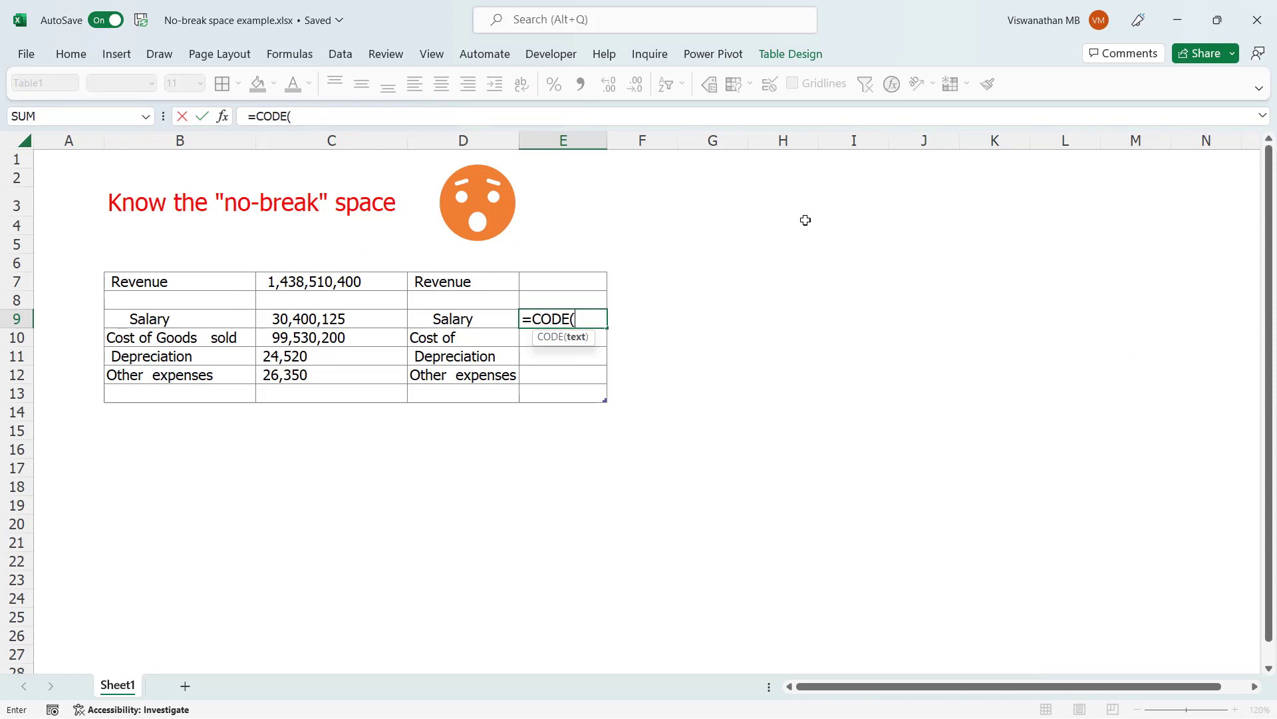
text(left)
key(Tab)
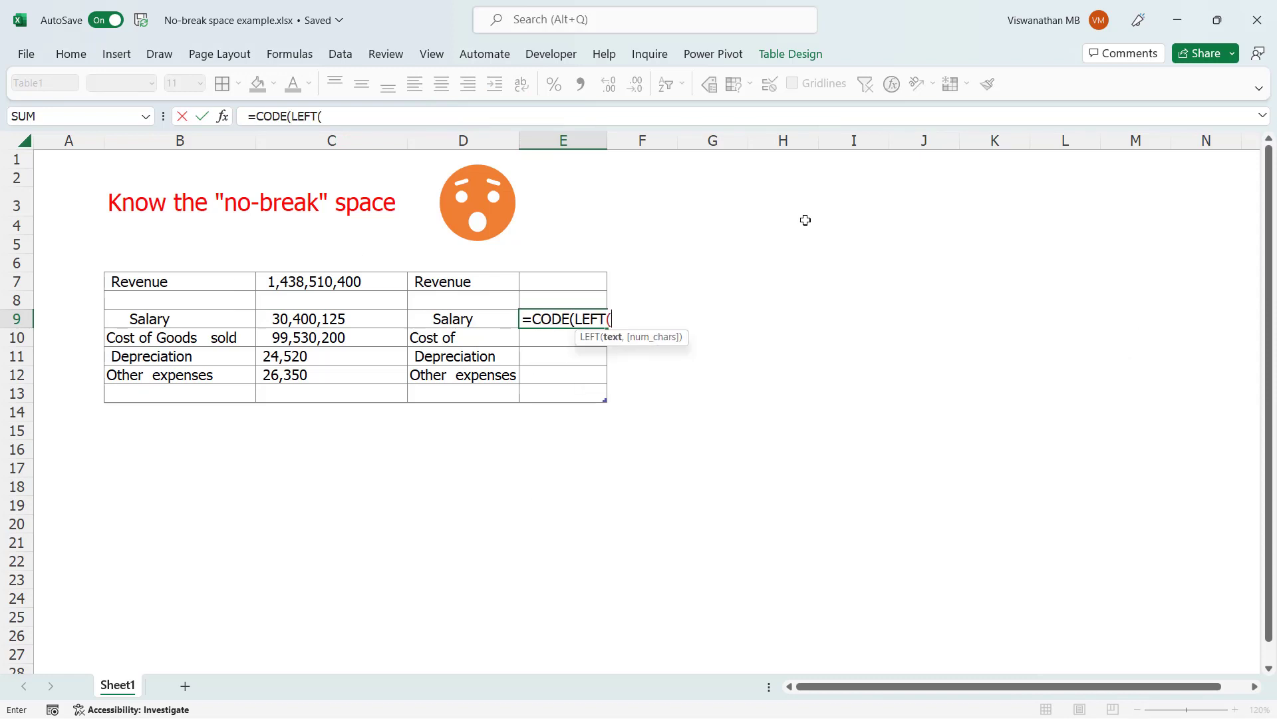
key(Left)
key(Left)
text(,1))
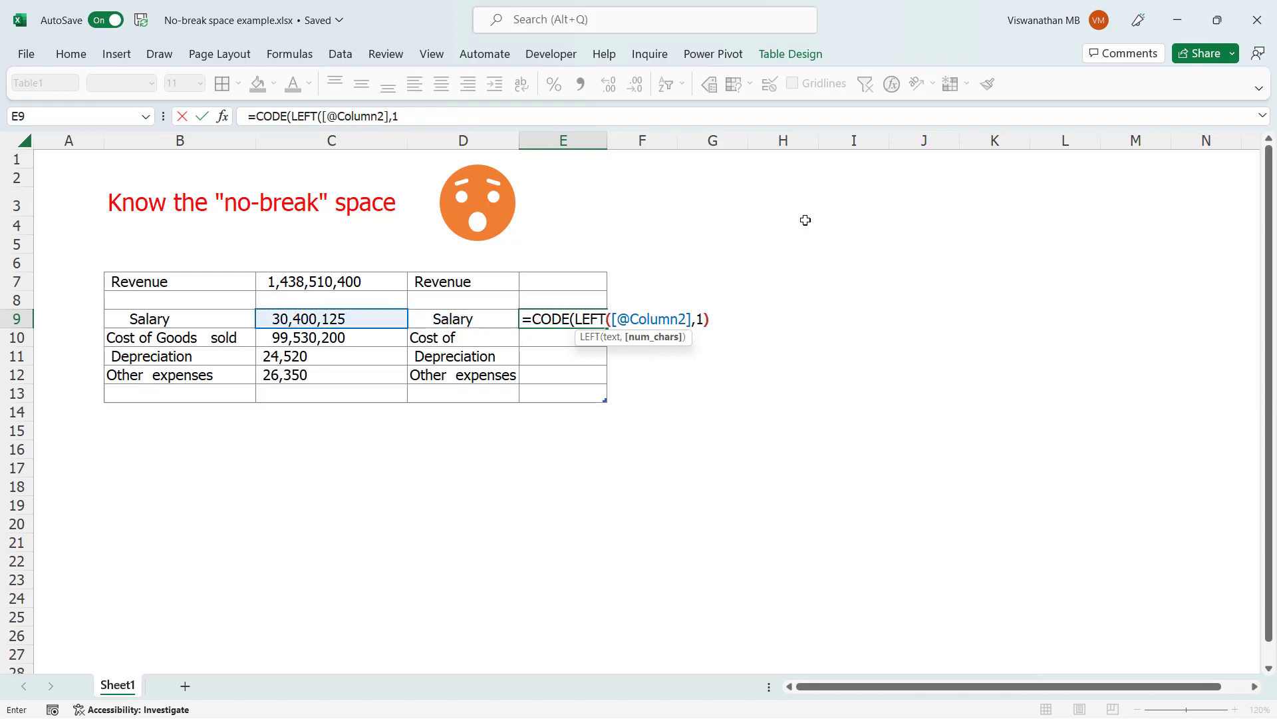
text())
key(Return)
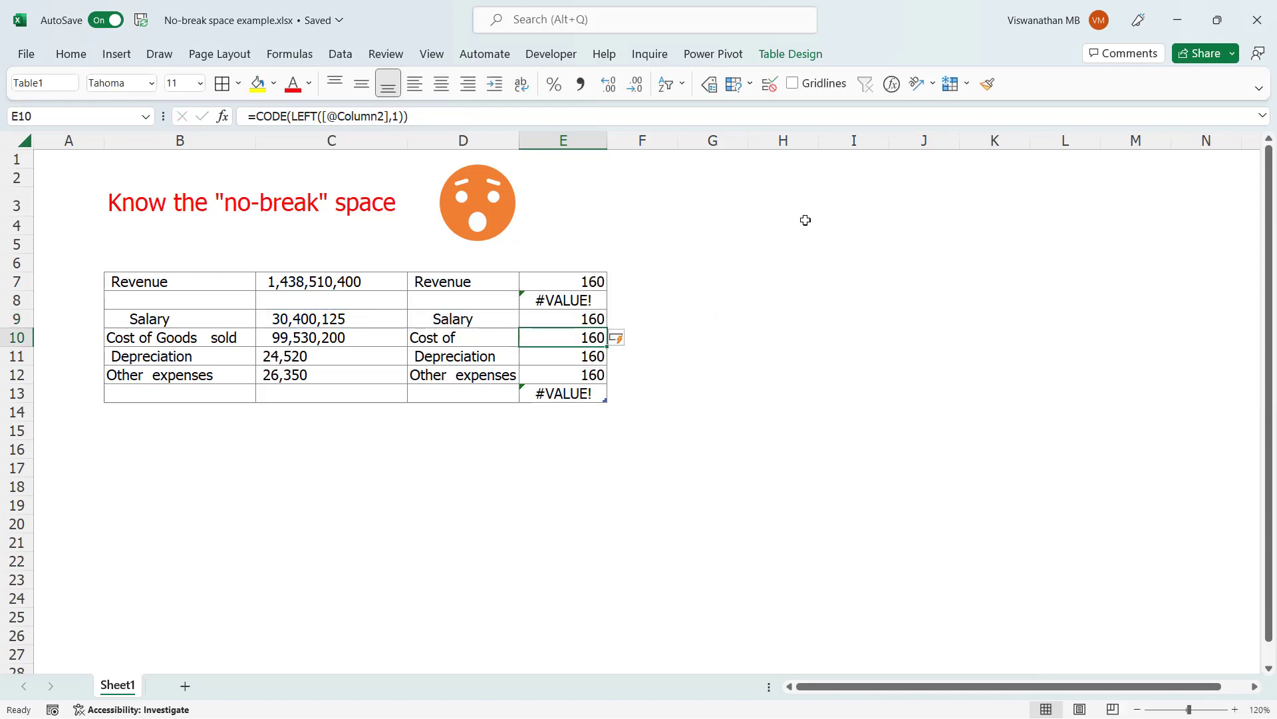
Put a regular space in H7 and enter =CODE(H7) in I7 to get its character code.
click(783, 282)
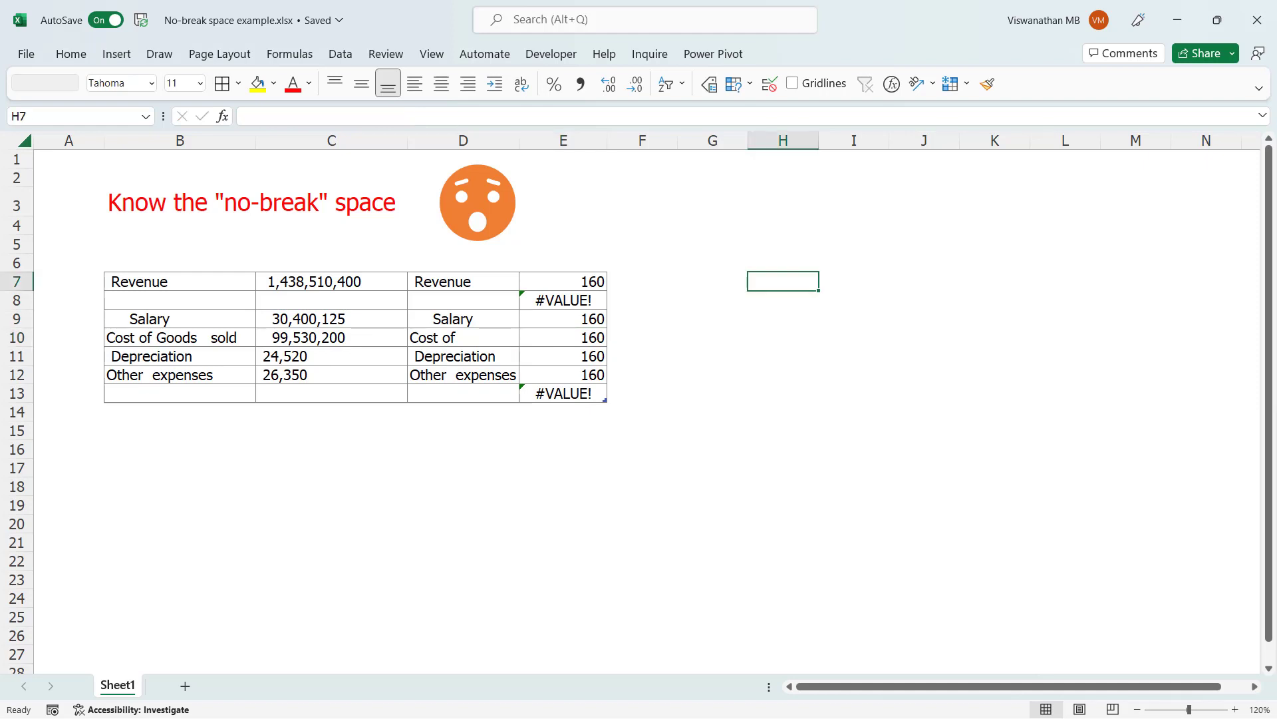
key(Tab)
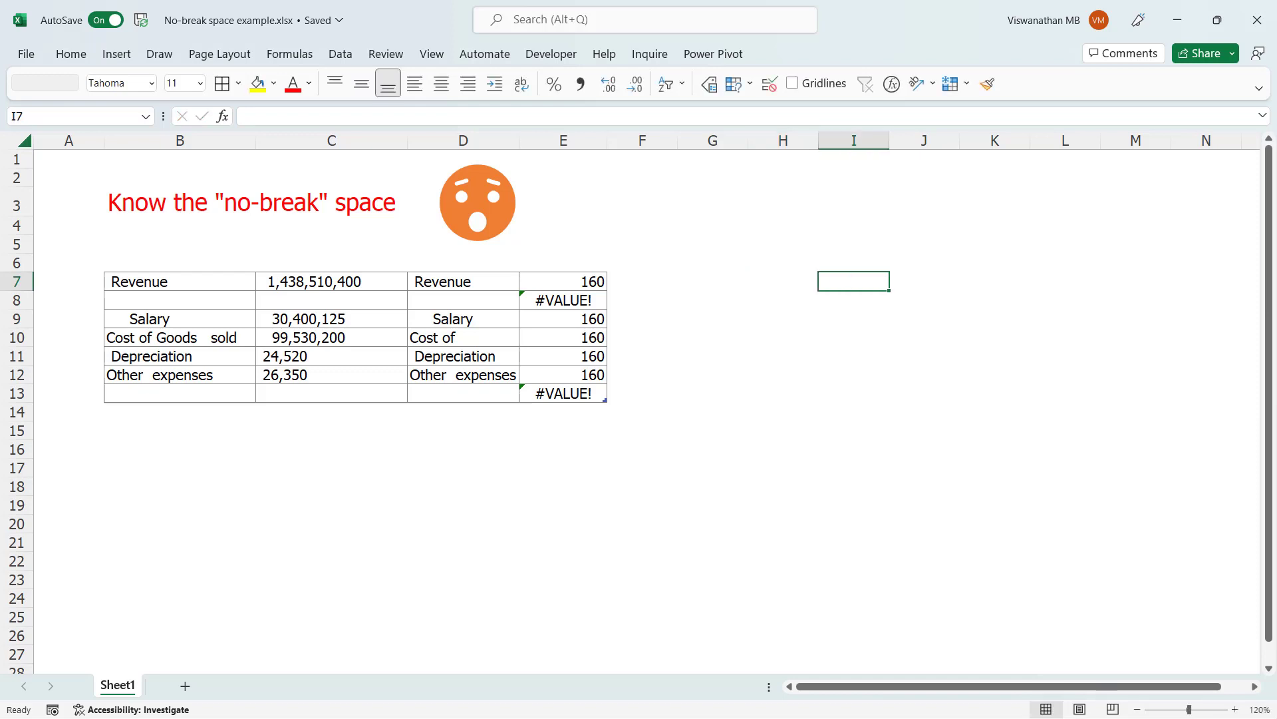
text(=code)
key(Tab)
key(Left)
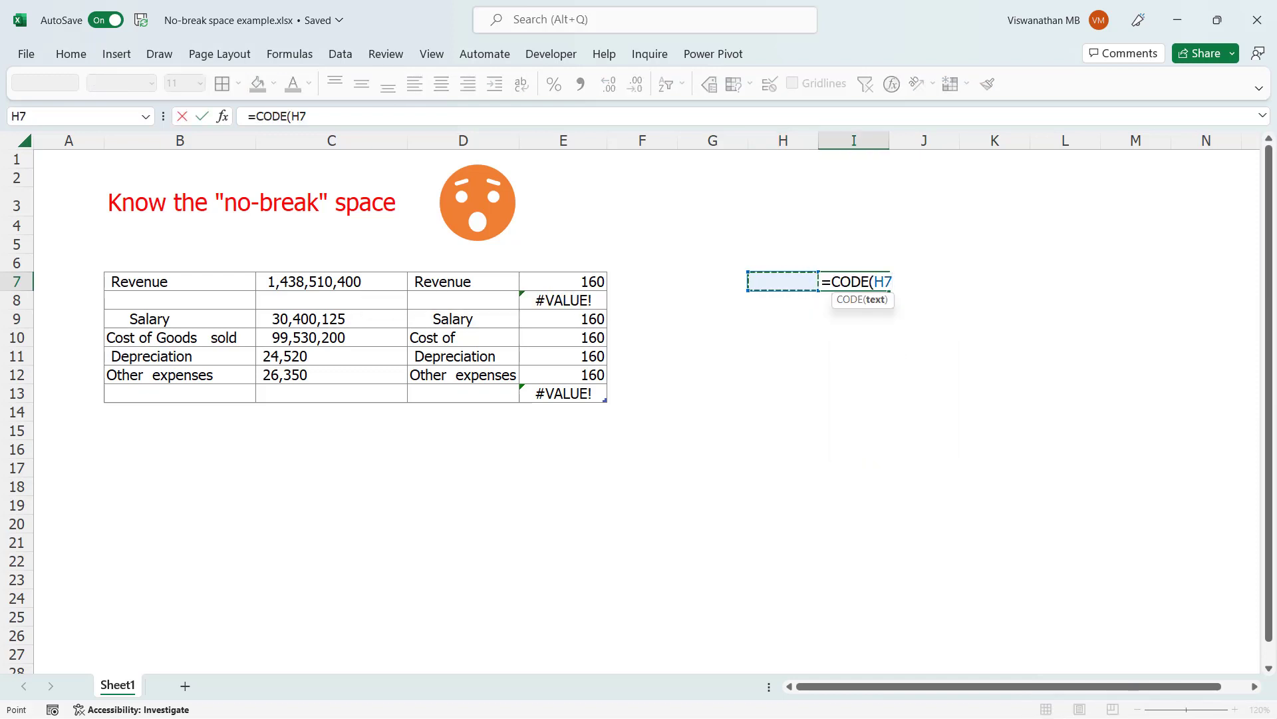
key(Return)
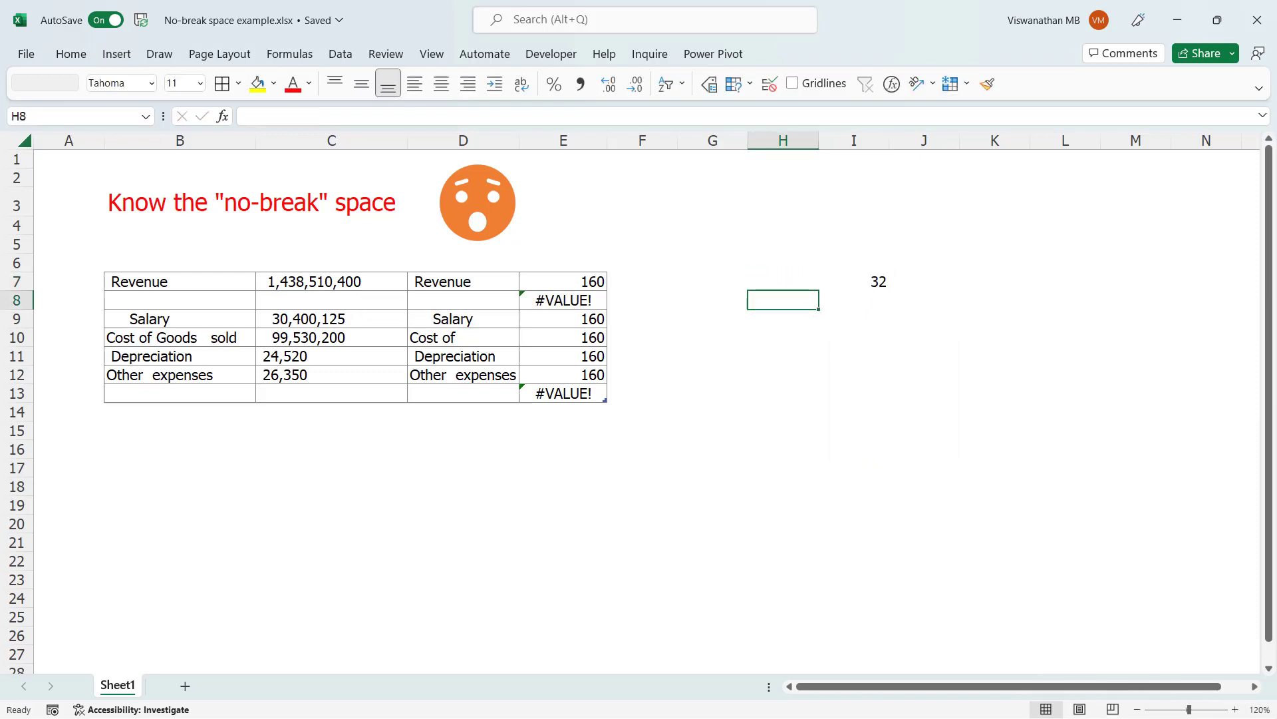
key(Up)
key(Right)
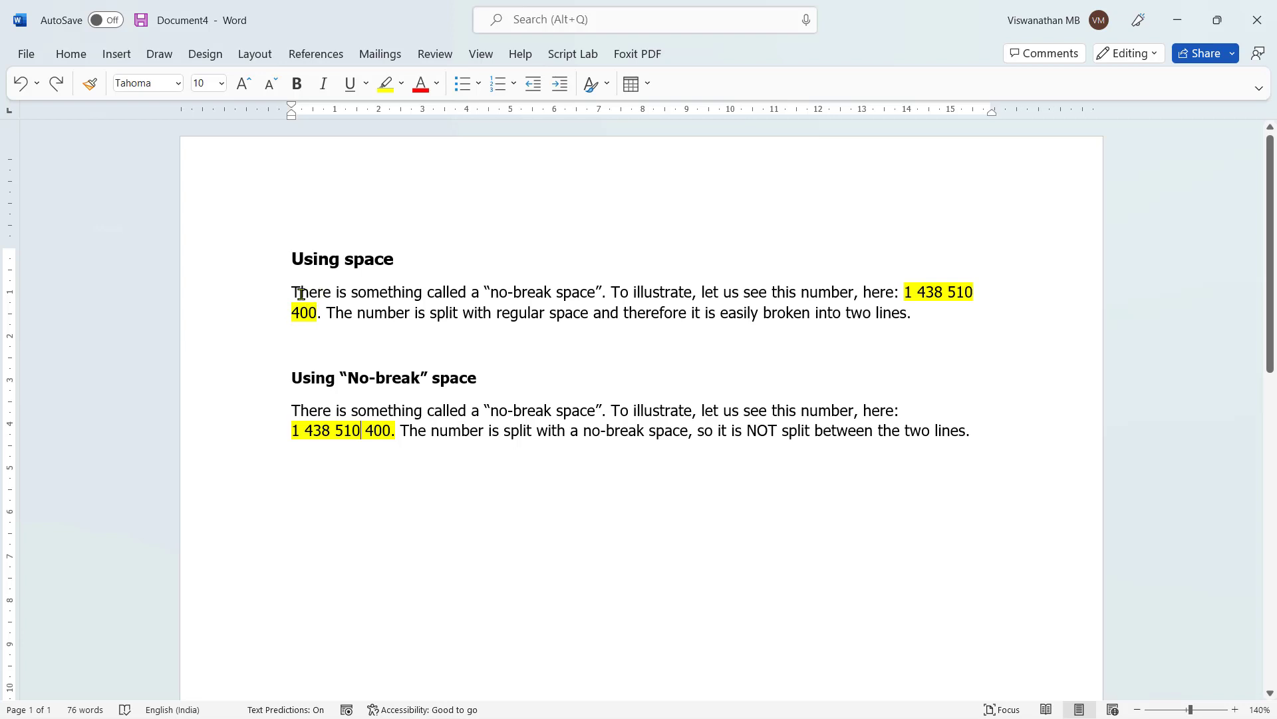
In the Word document, compare how the highlighted number wraps with regular spaces and with no-break spaces.
drag(293, 289, 319, 311)
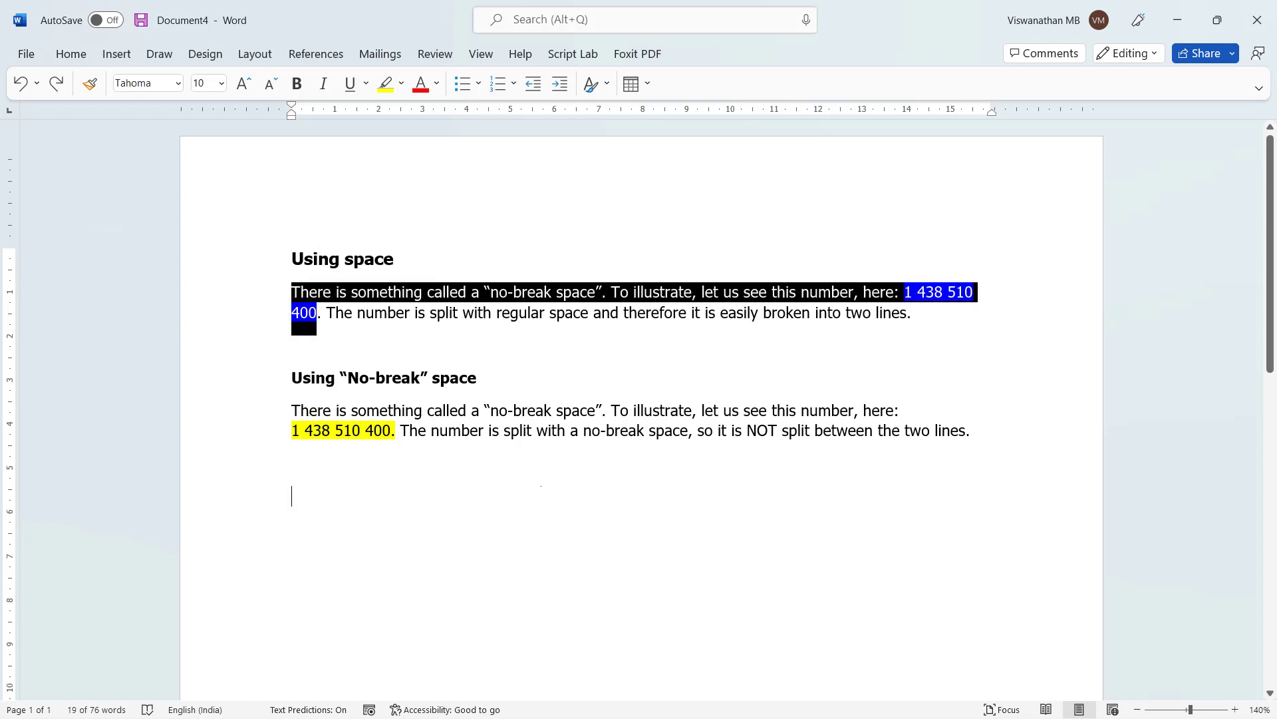
click(291, 493)
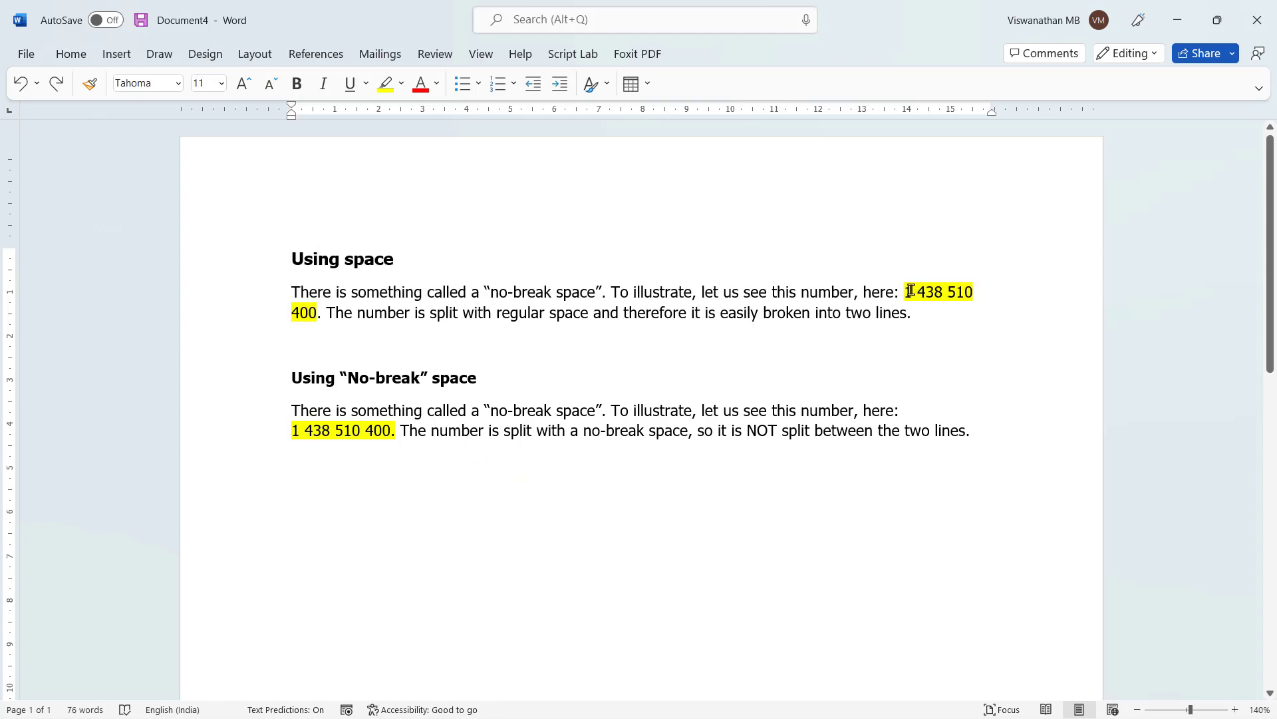
drag(909, 291, 948, 292)
drag(296, 430, 336, 432)
drag(904, 291, 968, 308)
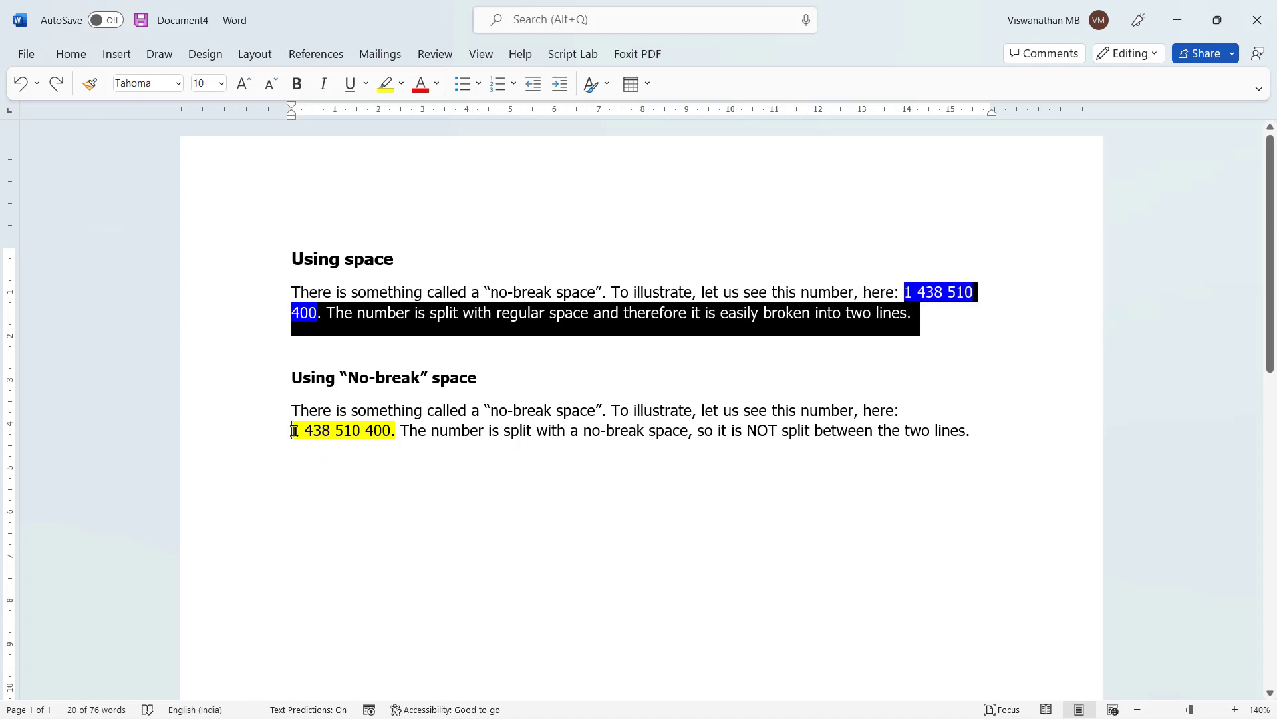
drag(292, 430, 394, 428)
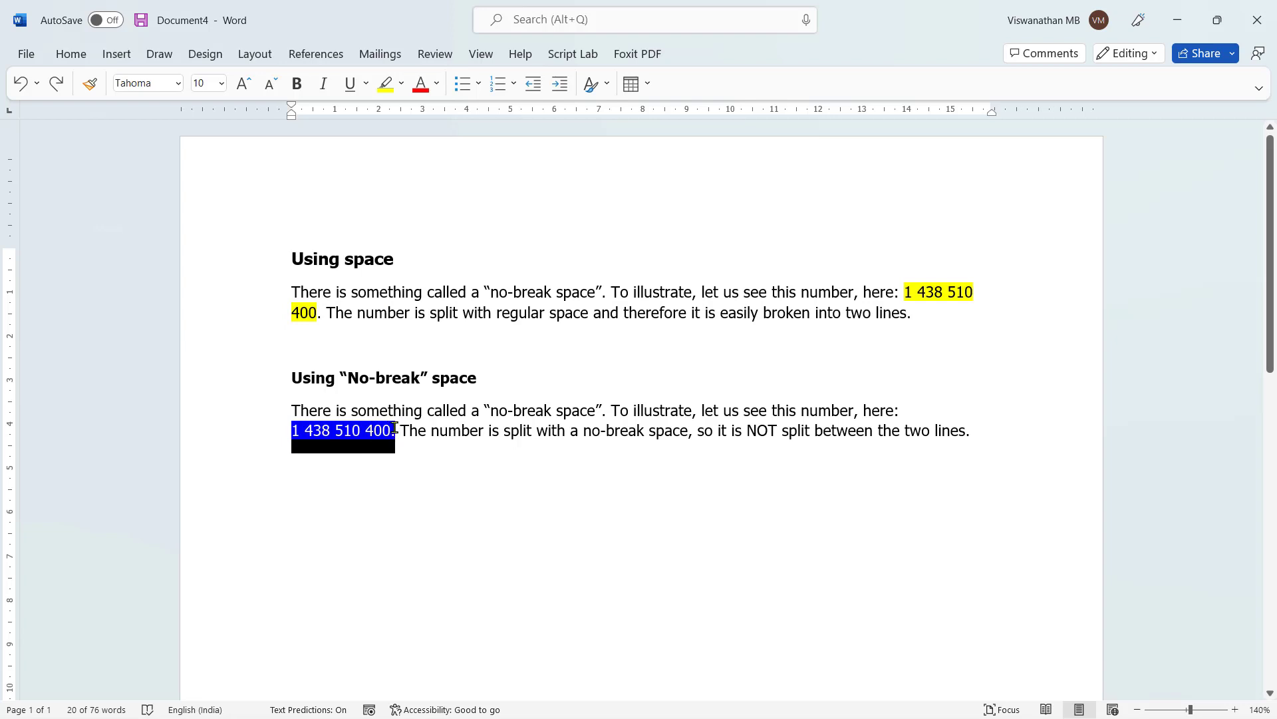
click(342, 564)
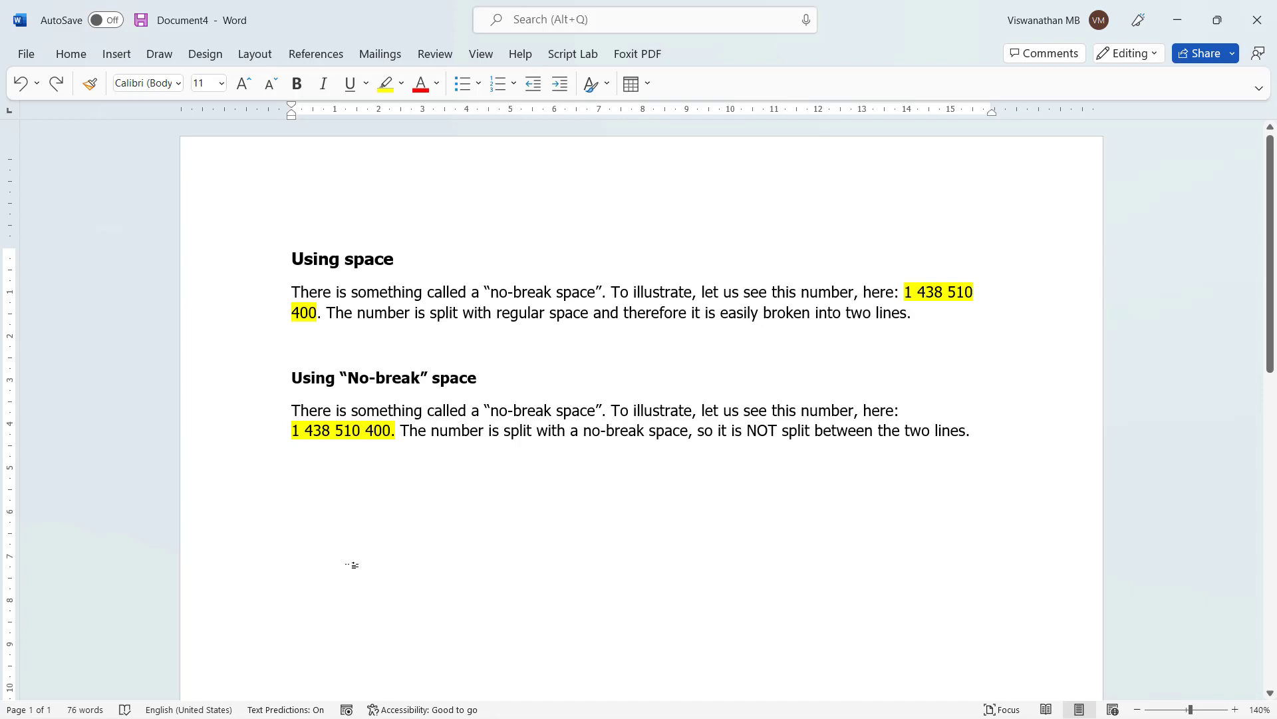
Switch back to Excel and examine the table's Column1 labels, Column2 amounts and TRIM results in column D.
key(alt+Tab)
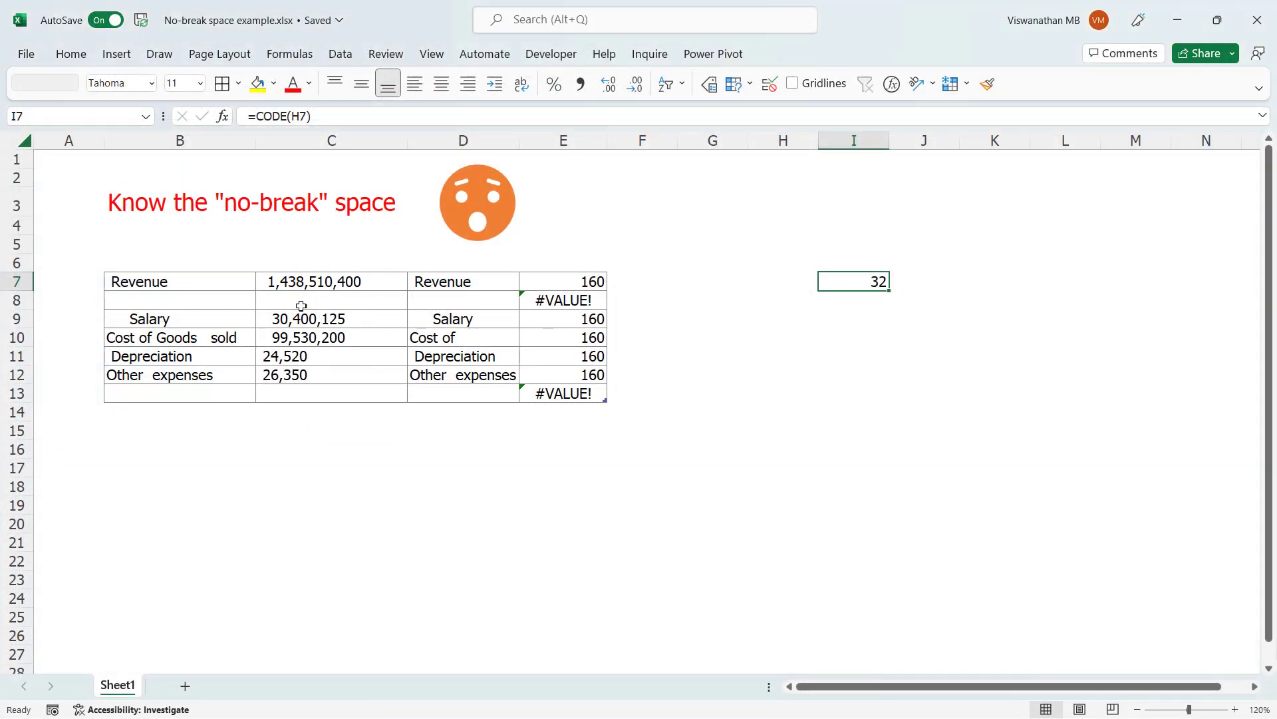
click(294, 285)
click(192, 289)
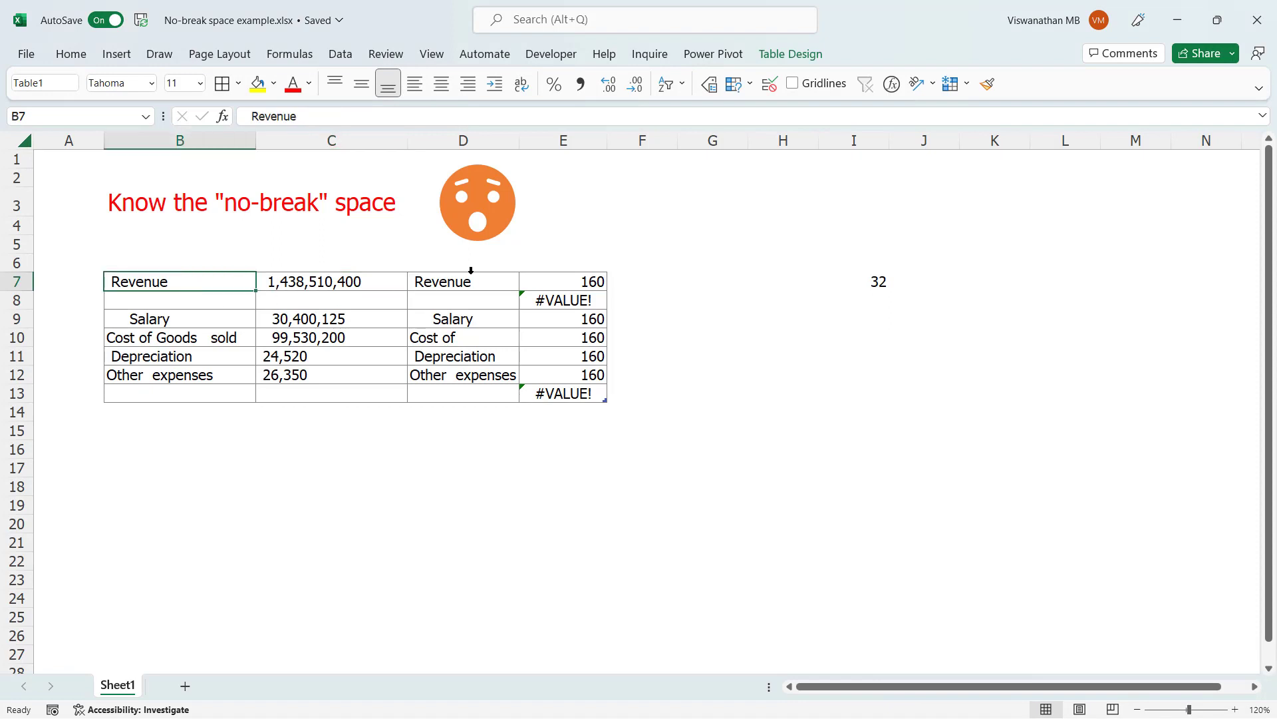
click(450, 283)
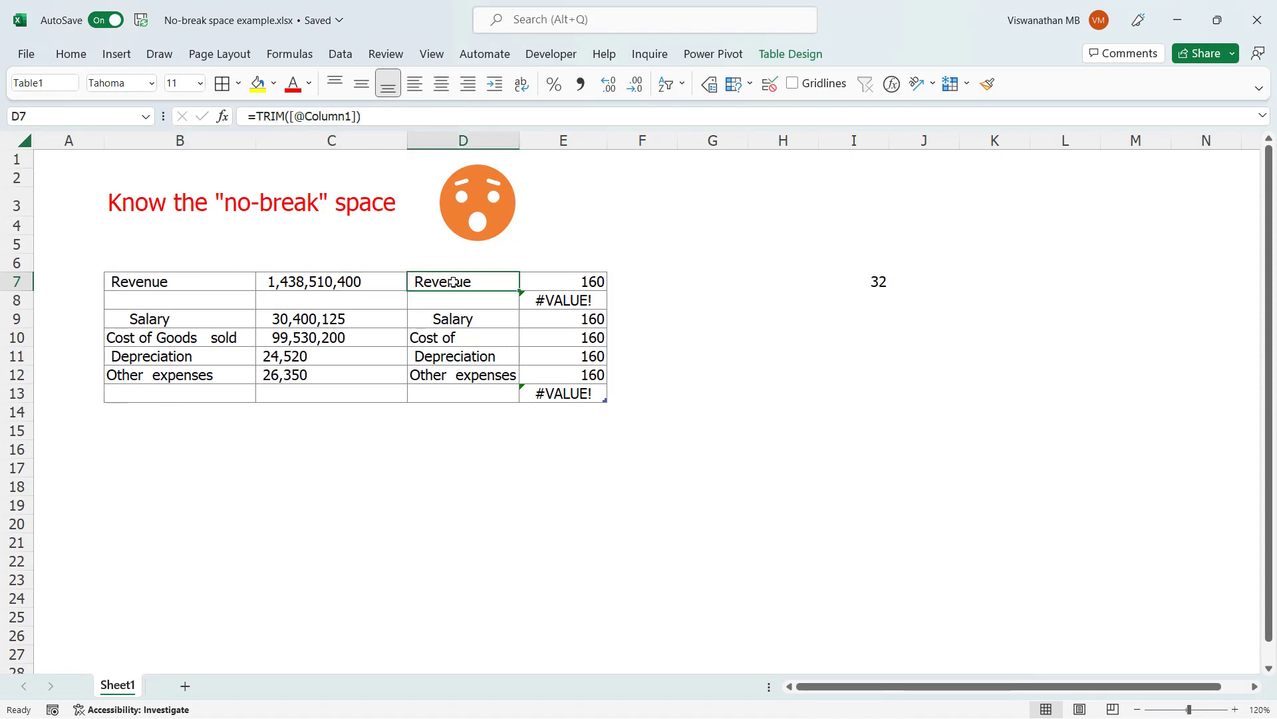
drag(454, 282, 459, 394)
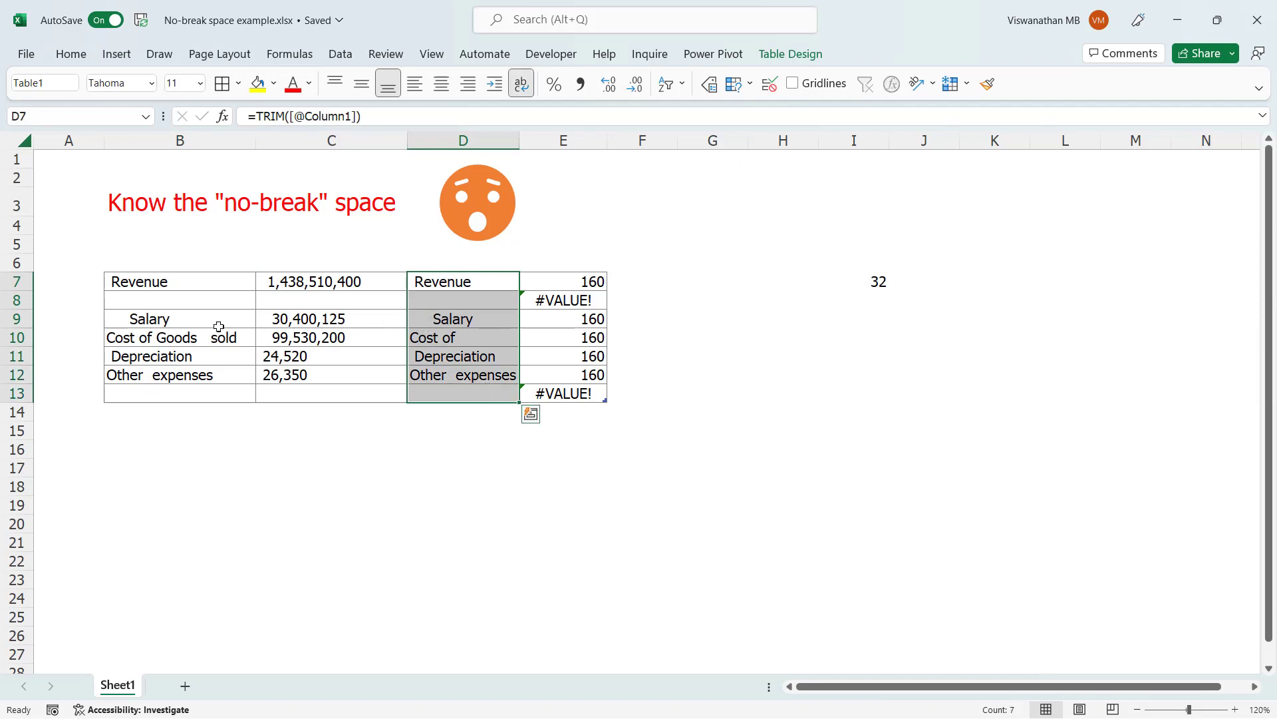
drag(181, 284, 194, 401)
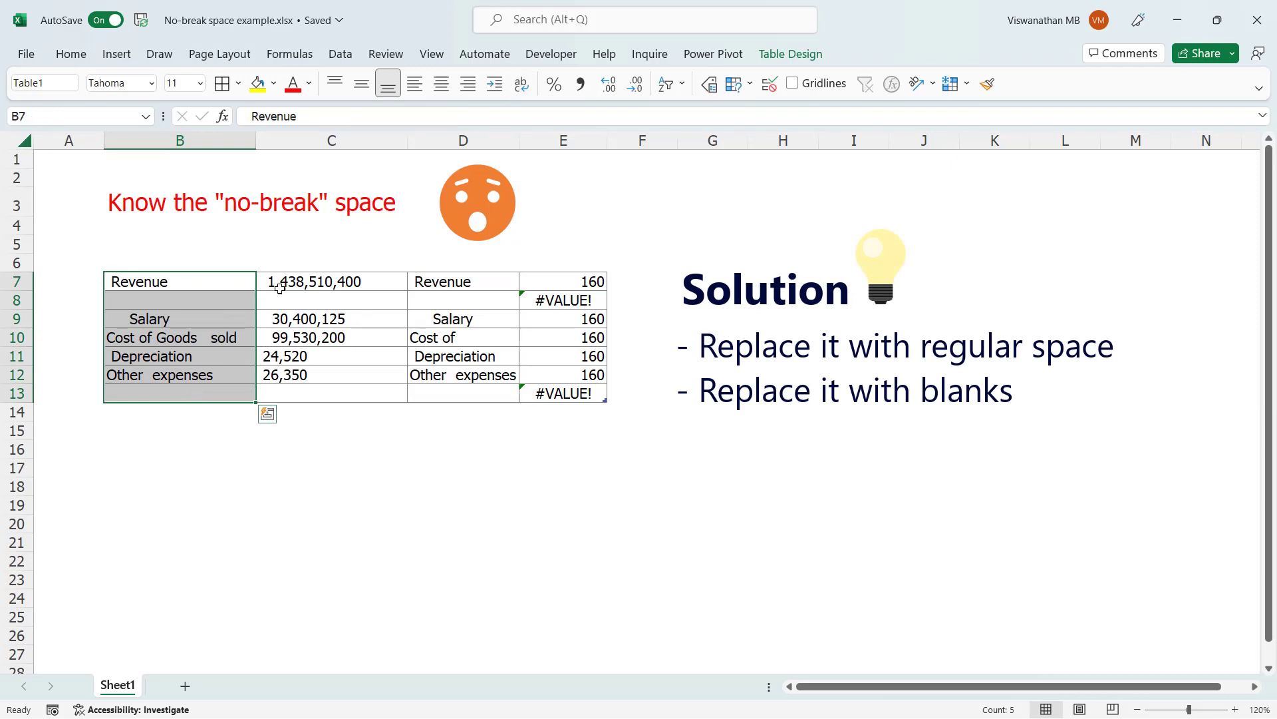
drag(280, 287, 284, 386)
drag(175, 283, 194, 397)
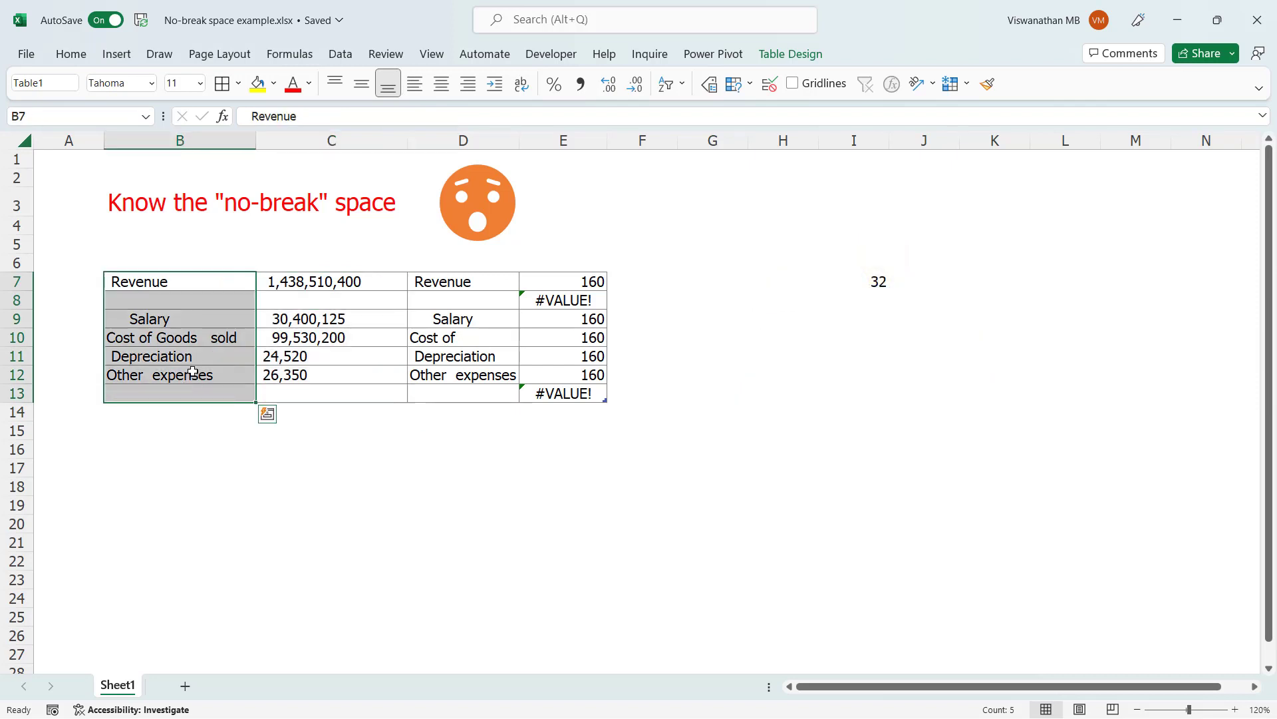
click(426, 286)
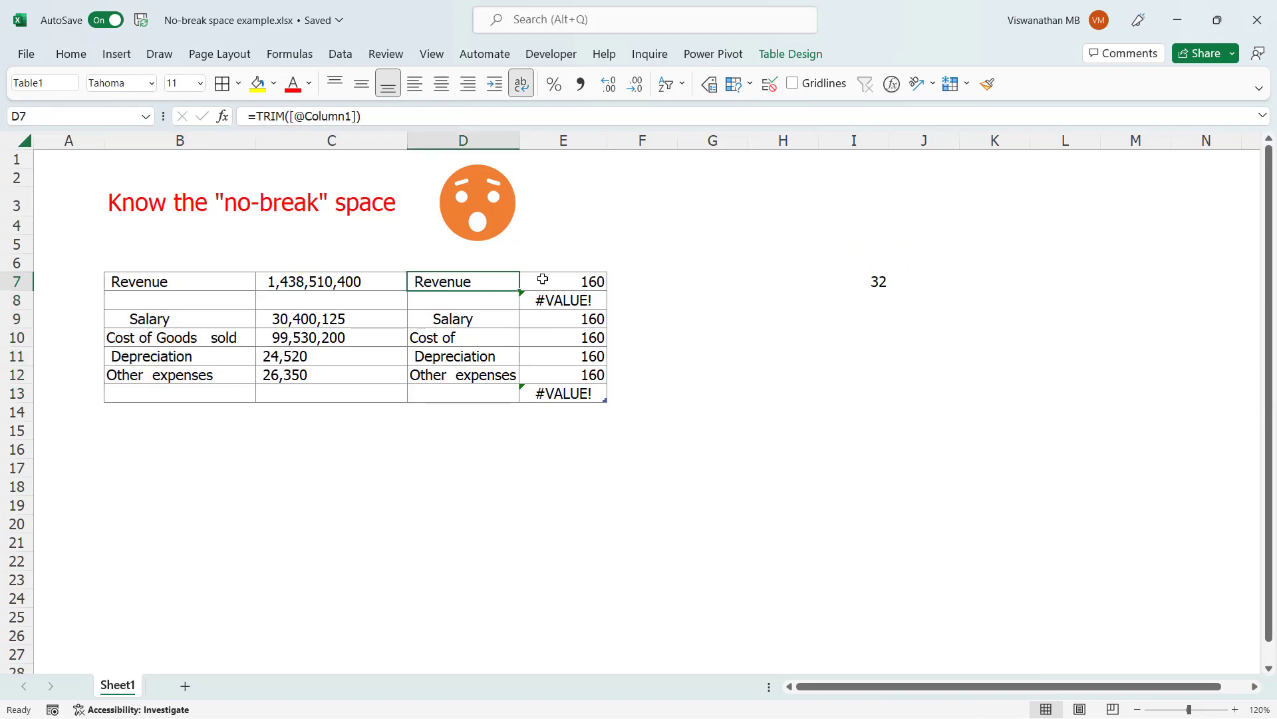
text(=TRIM()
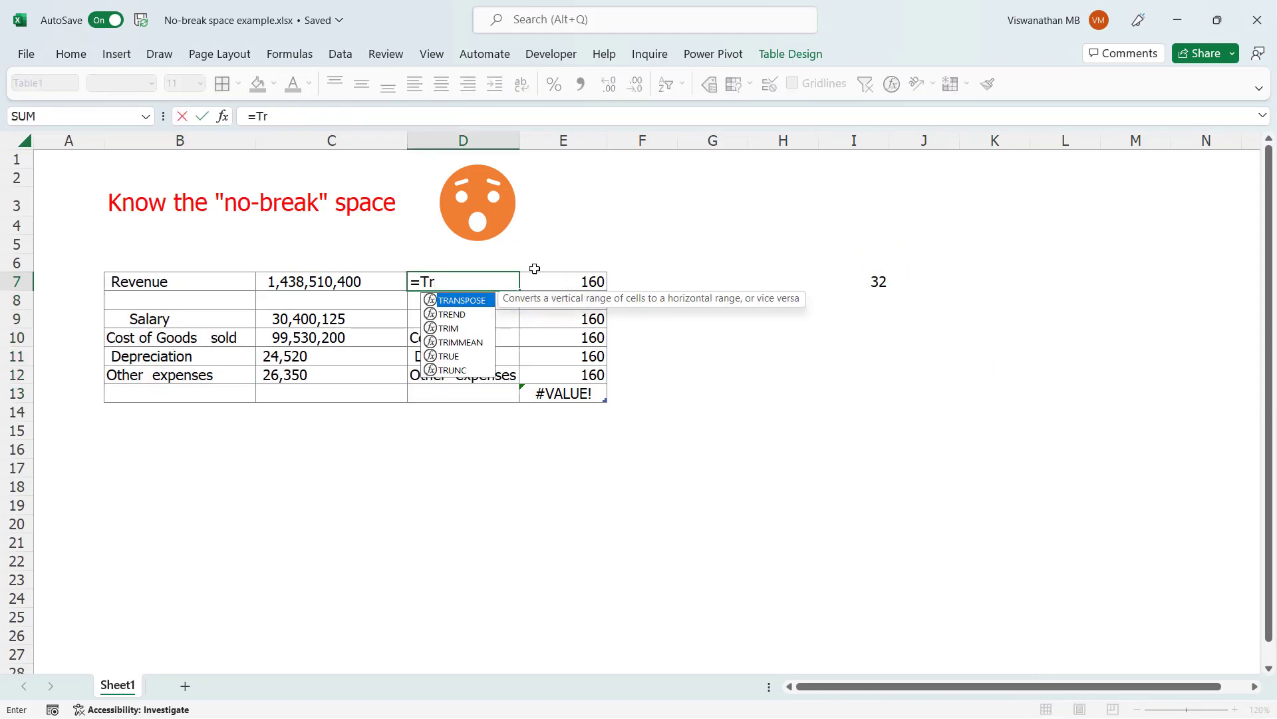
text(Sub)
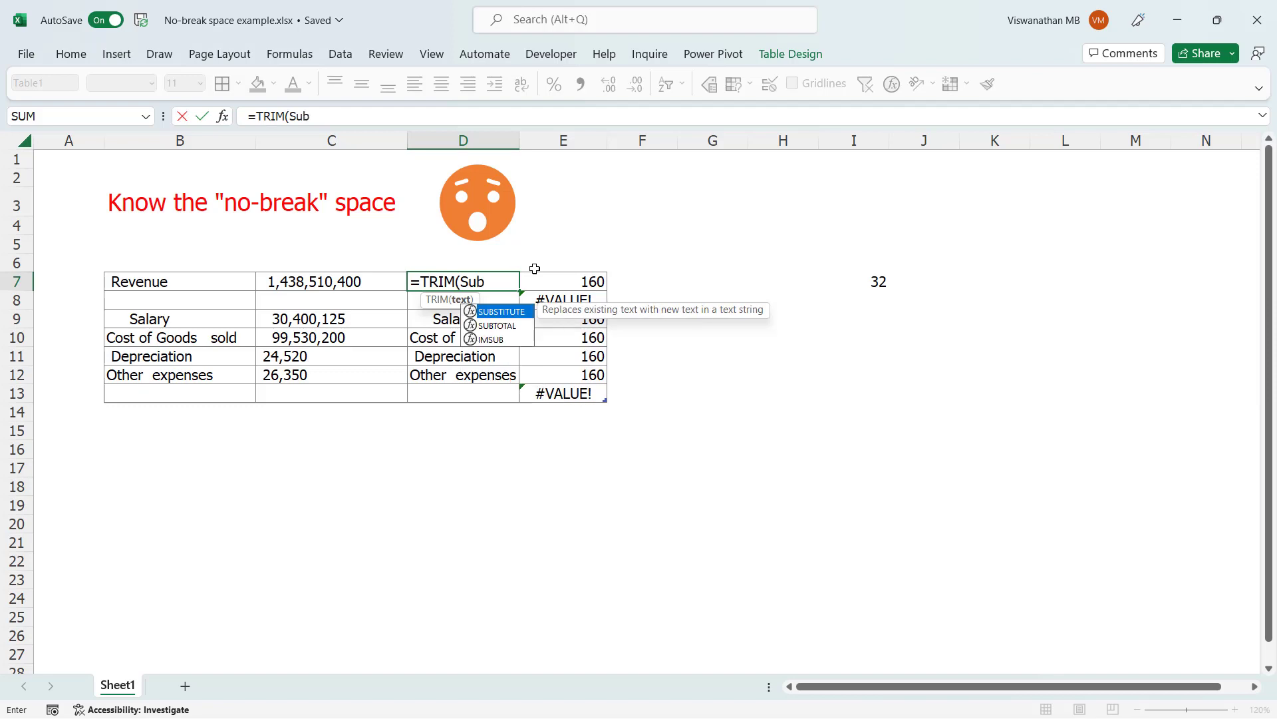
key(Tab)
key(Left)
key(Left)
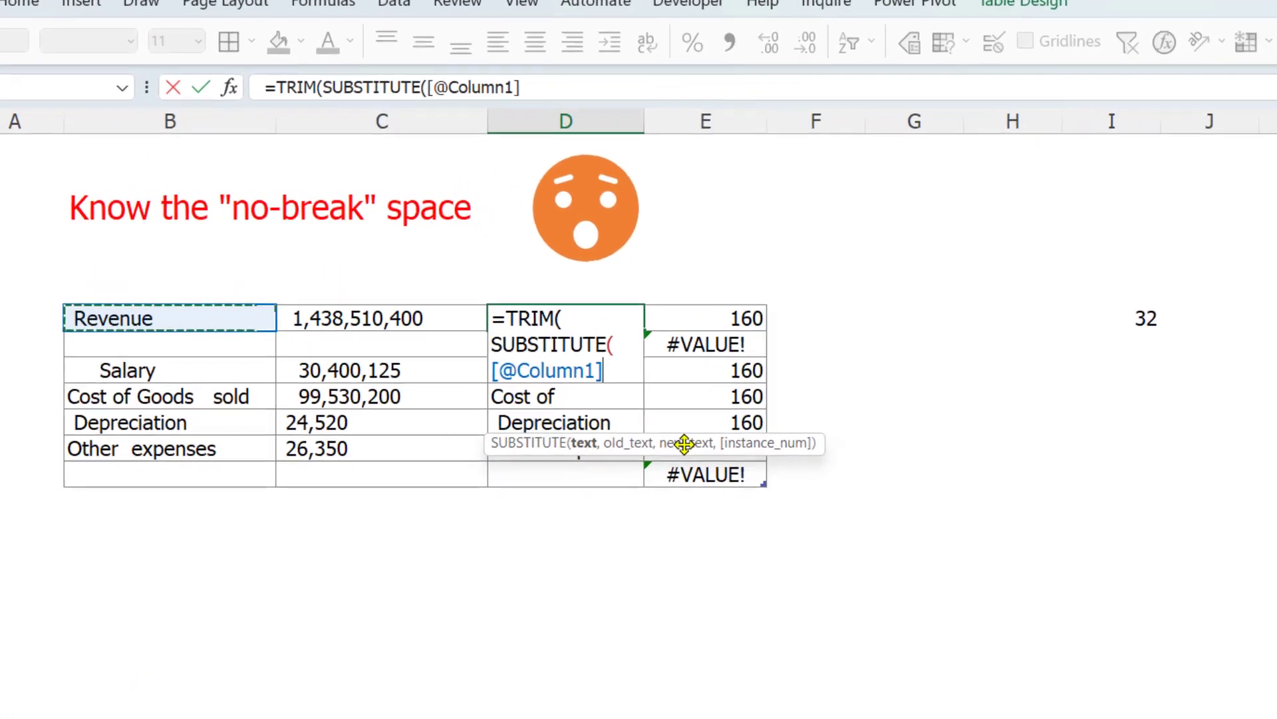
text(,)
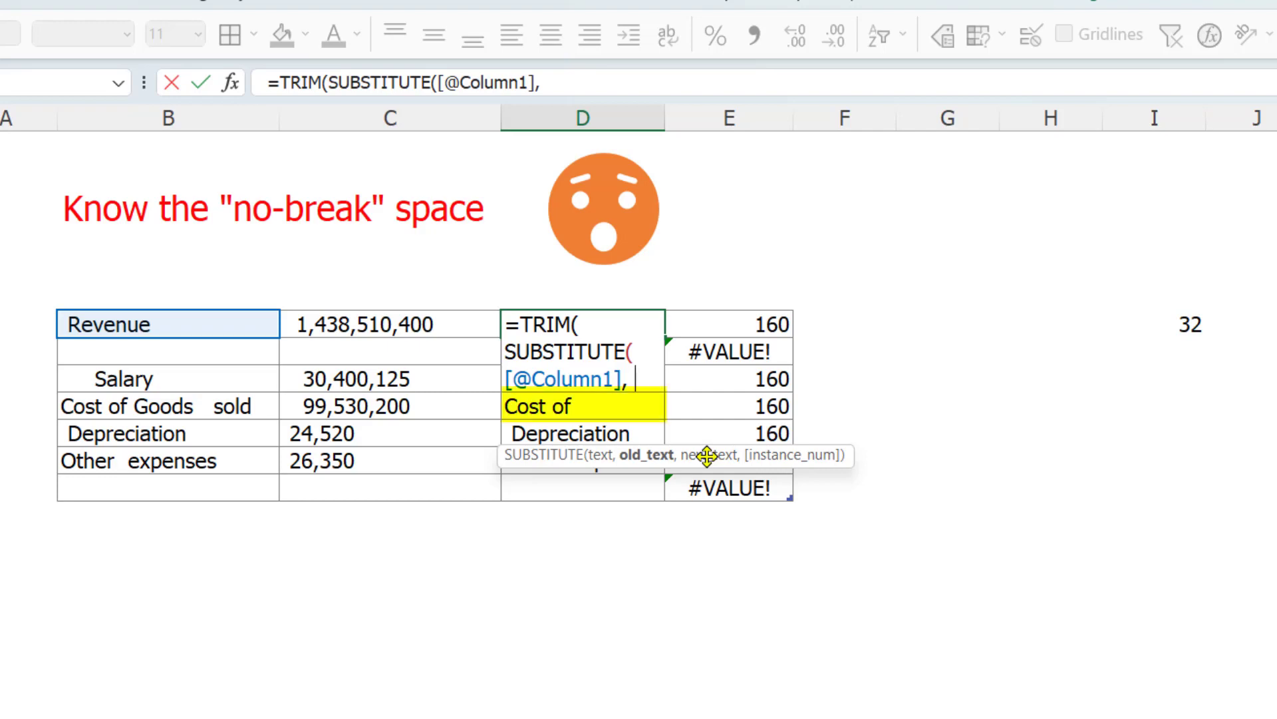
text(char)
key(Tab)
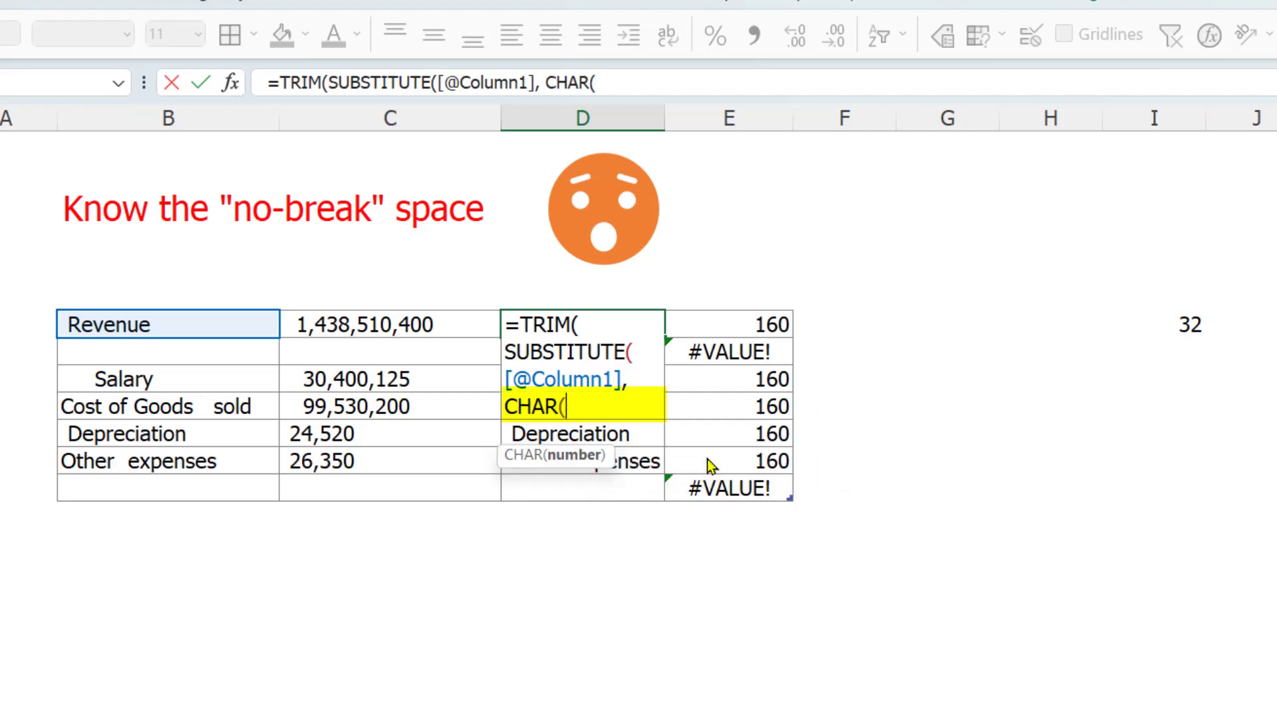
text(160)
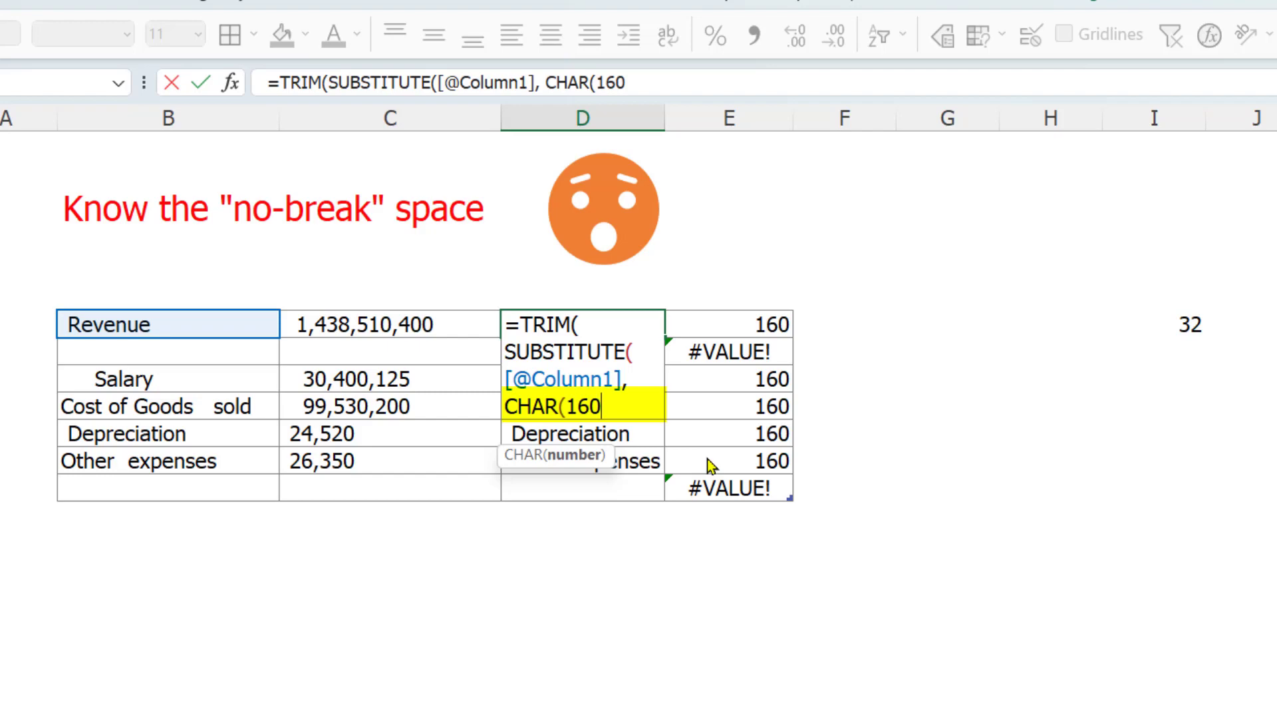
text())
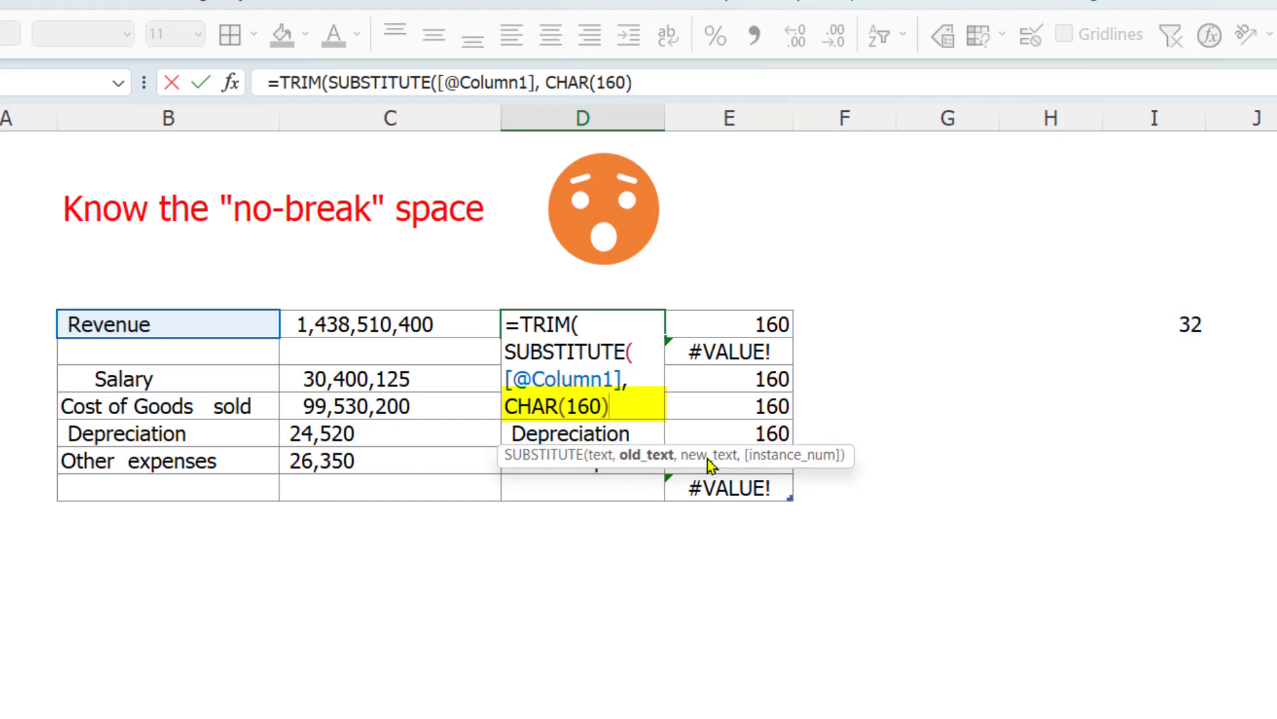
text(,)
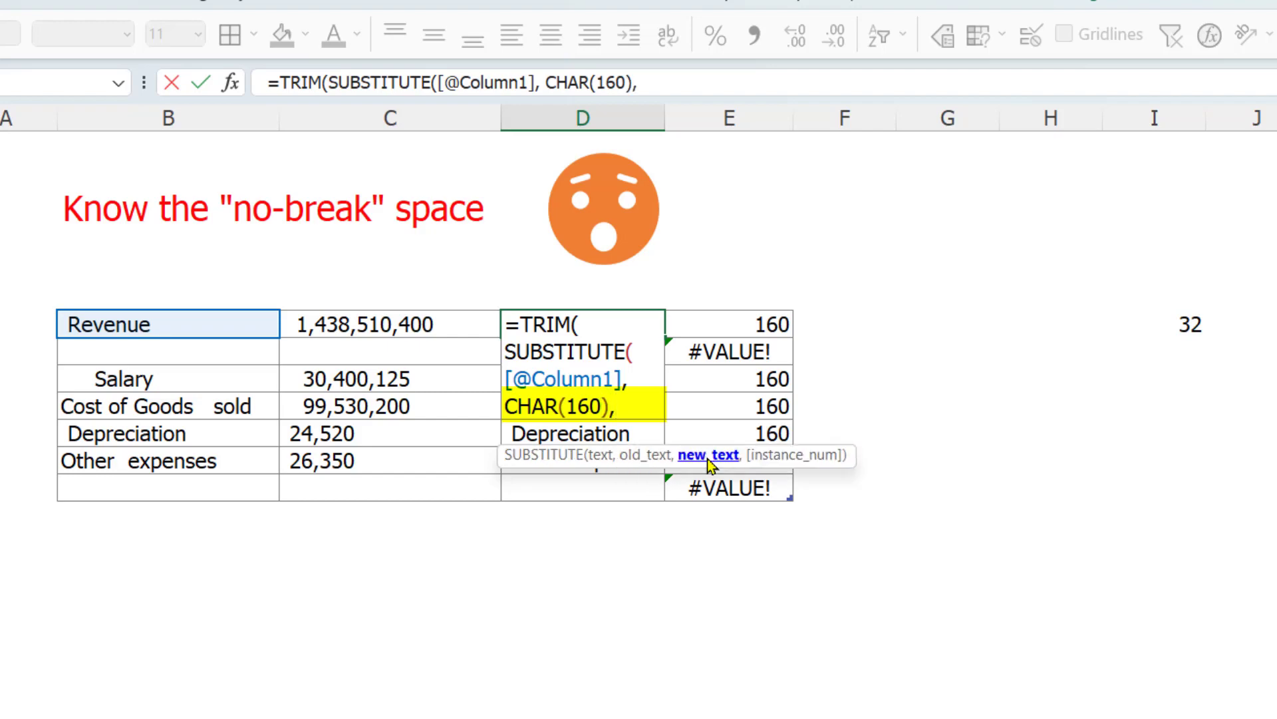
text( " "_)
key(BackSpace)
text())
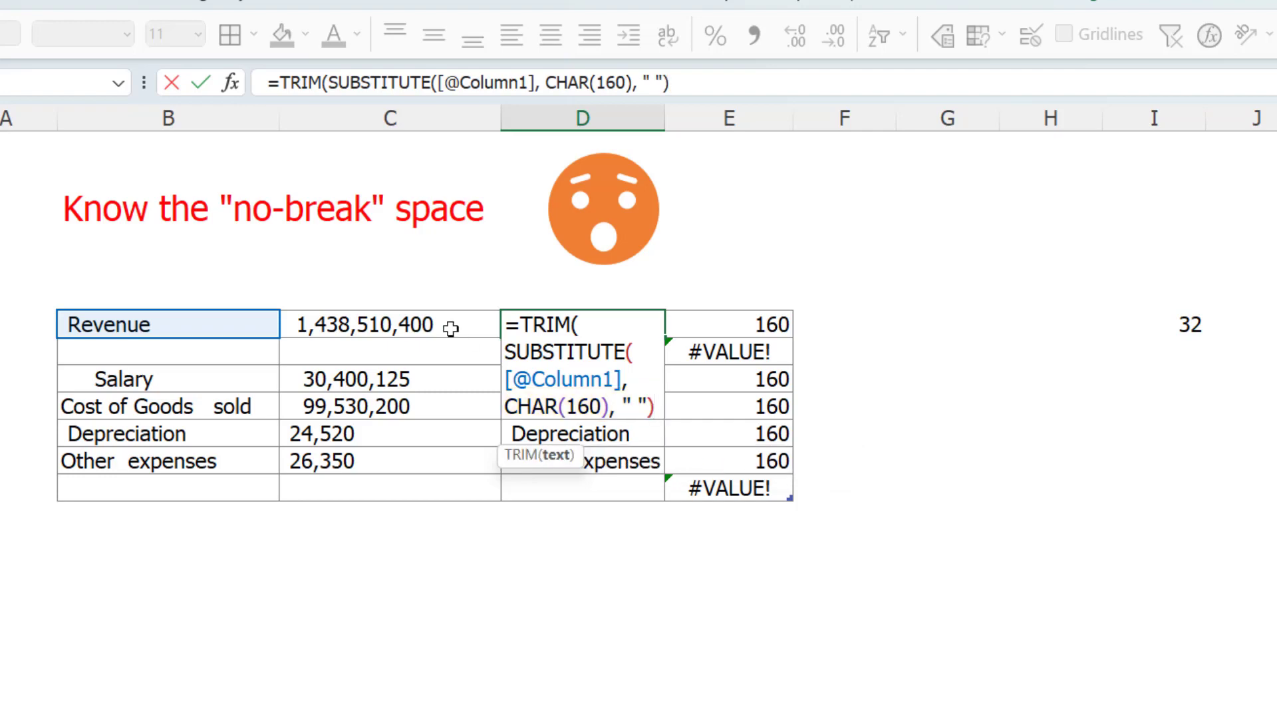
drag(505, 347, 646, 403)
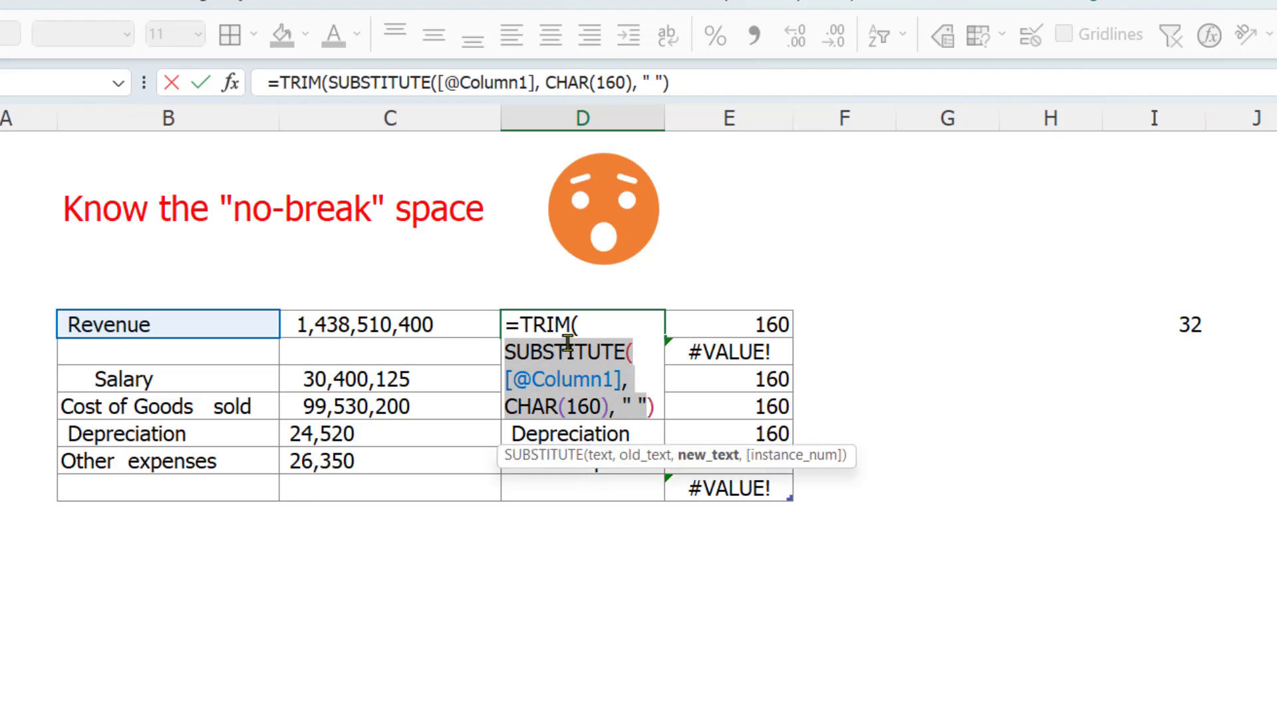
key(Return)
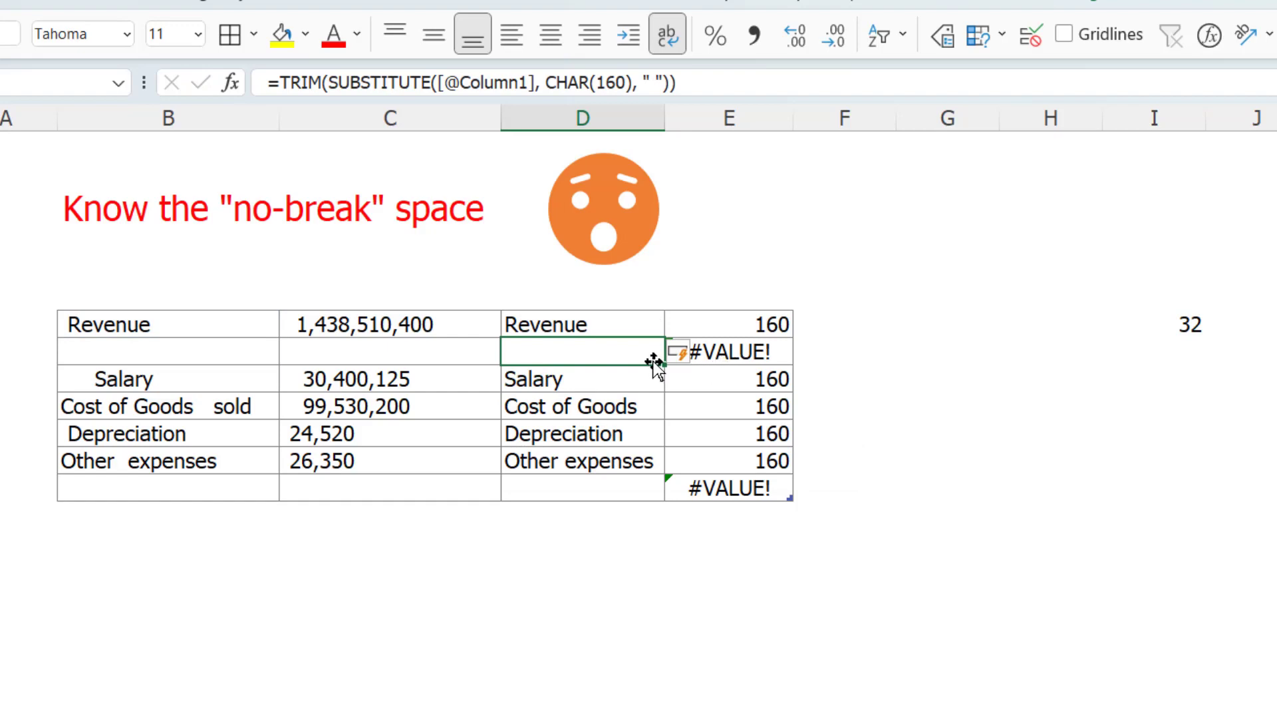
Clear the CODE formulas from column E of the table.
click(602, 325)
drag(365, 334, 374, 482)
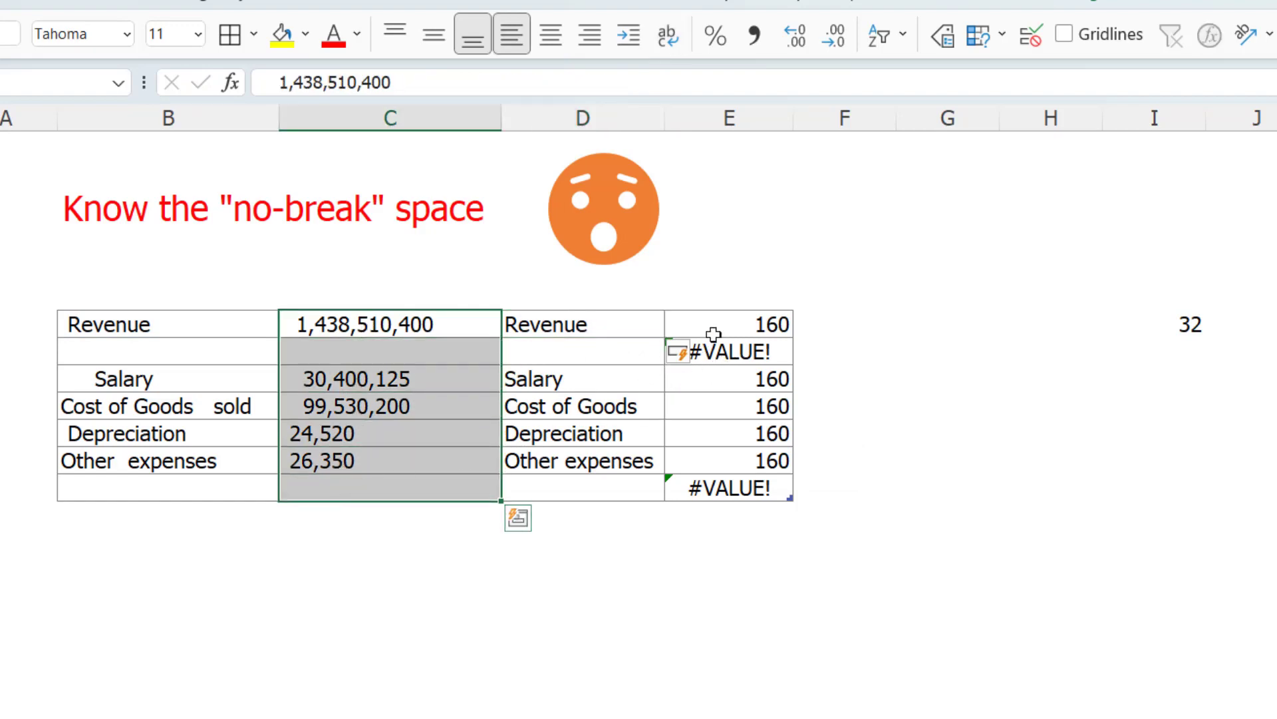
key(ctrl+a)
click(736, 323)
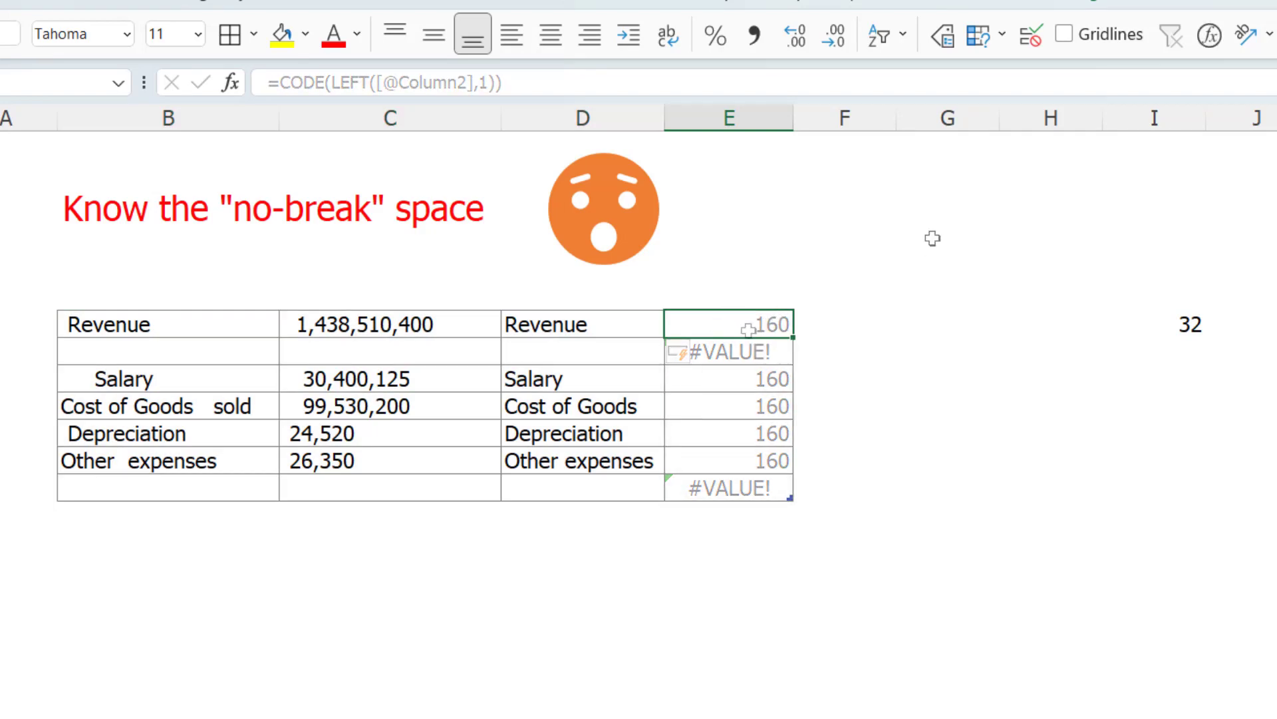
key(Delete)
text(=Value)
key(Tab)
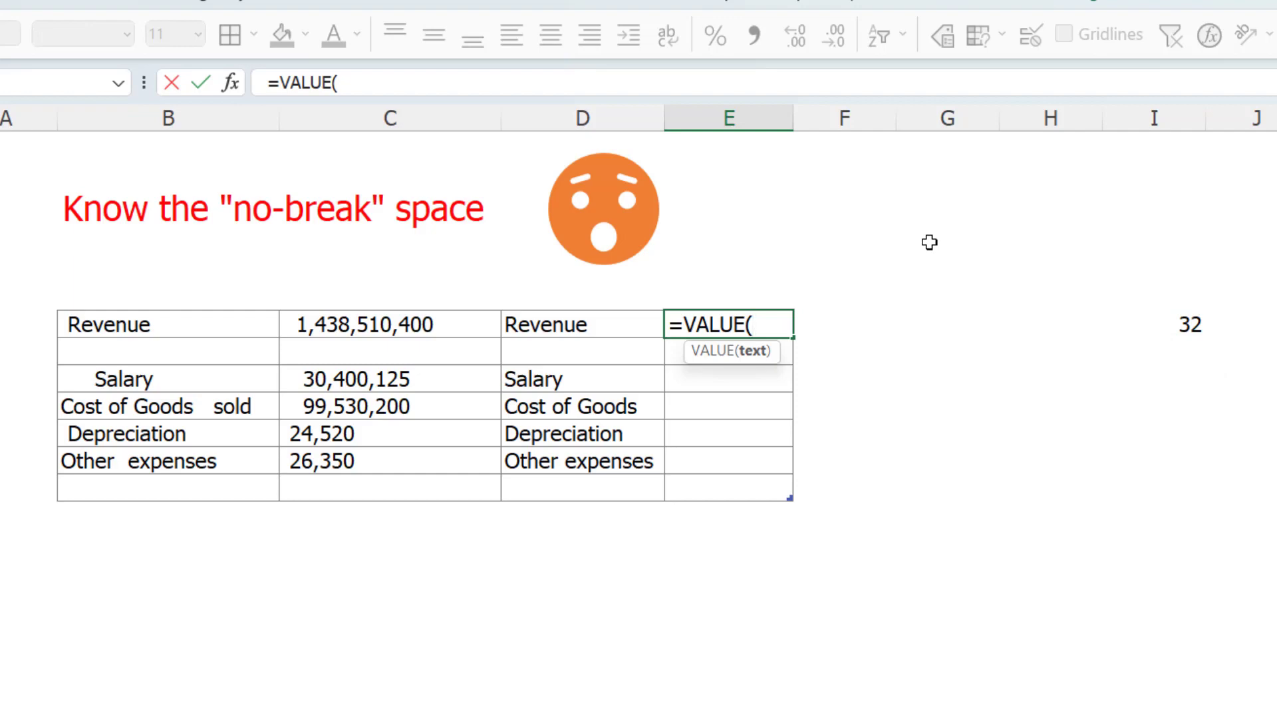
text(sub)
key(Tab)
key(Left)
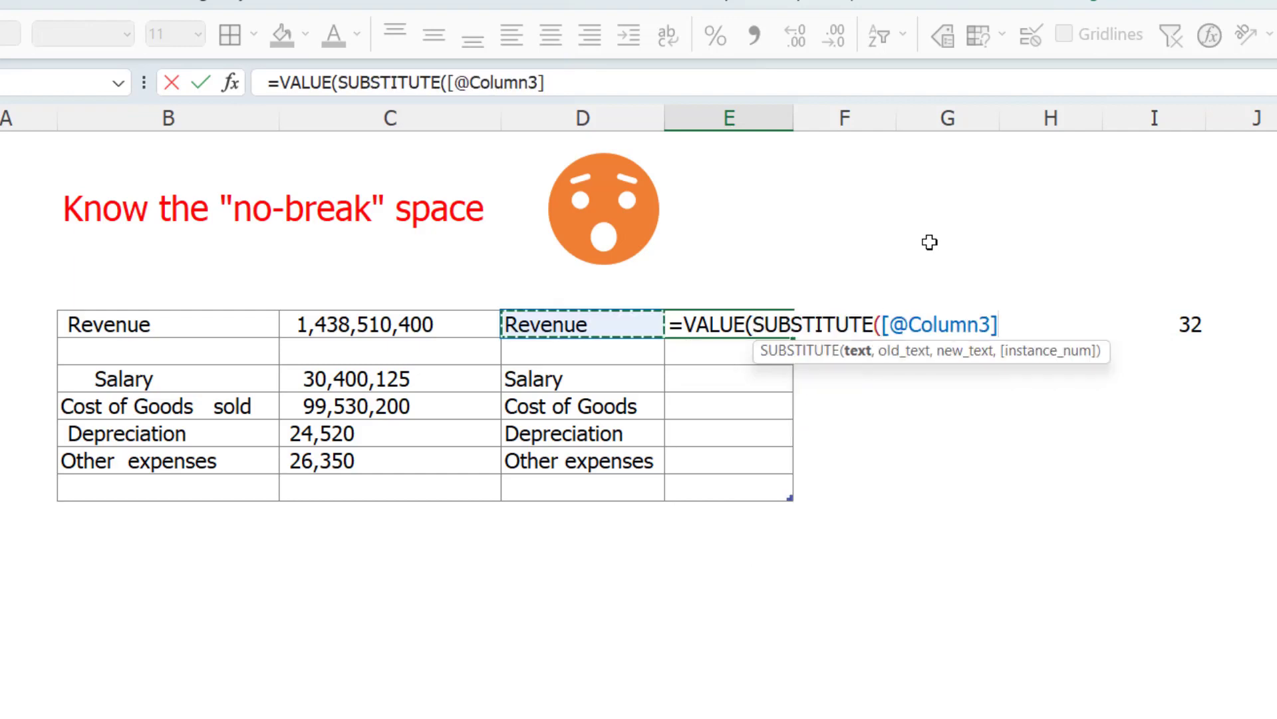
key(Left)
text(.)
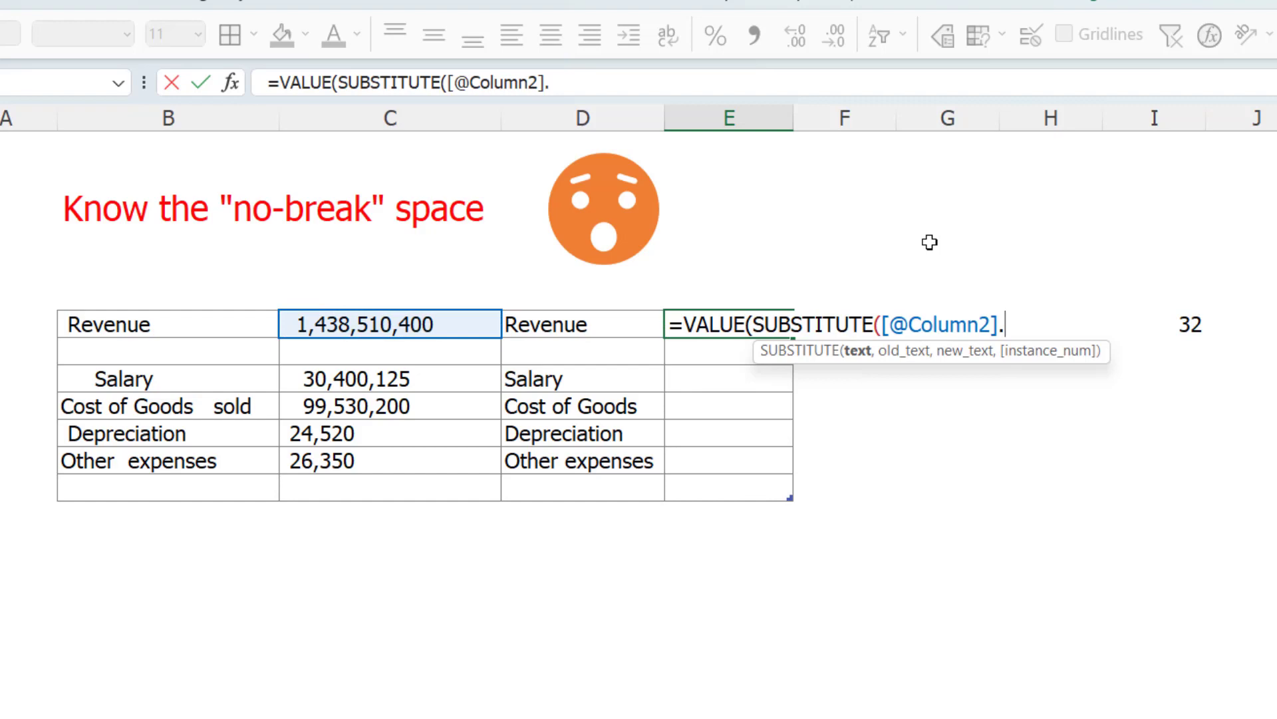
key(BackSpace)
text(, char)
key(Tab)
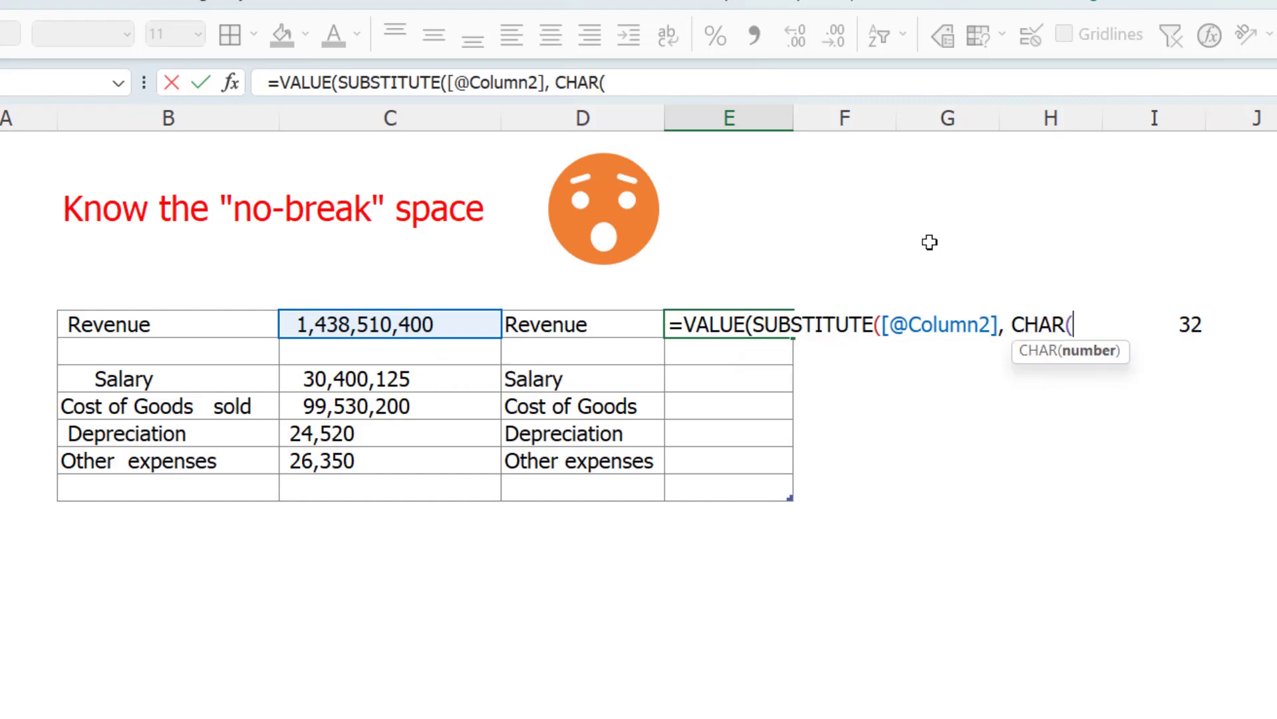
text(160)m)
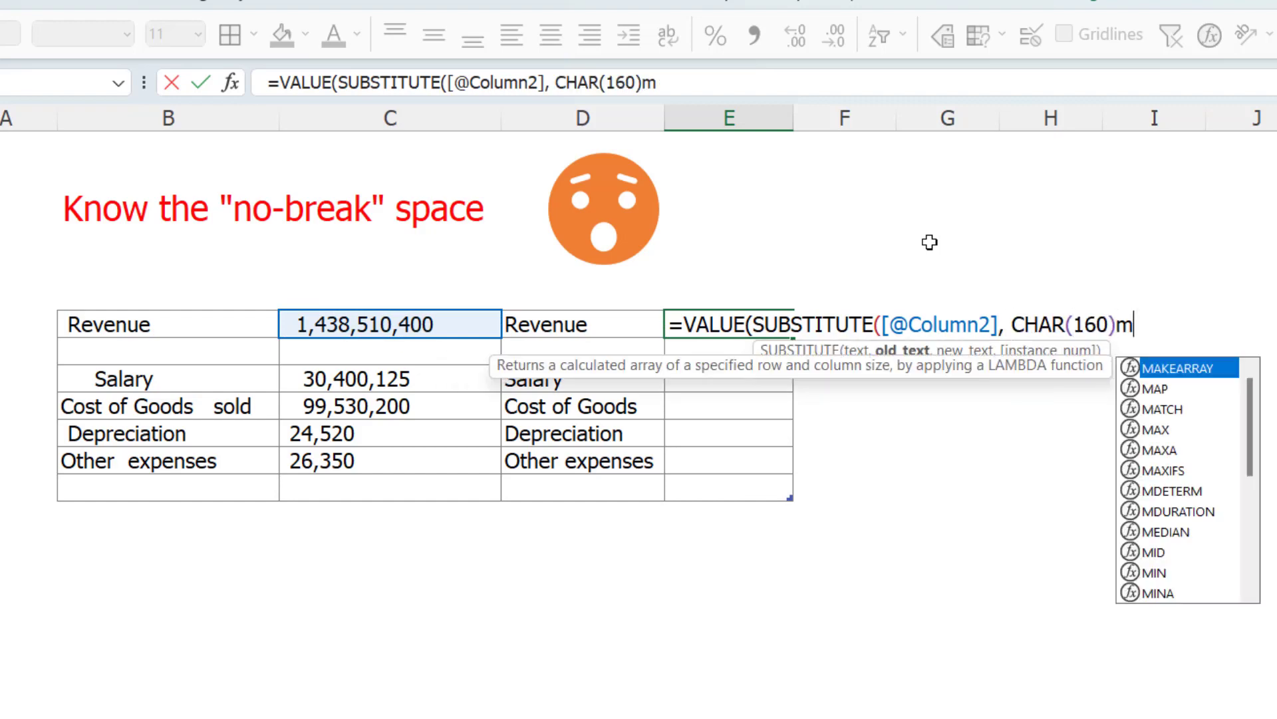
key(BackSpace)
text(, "")
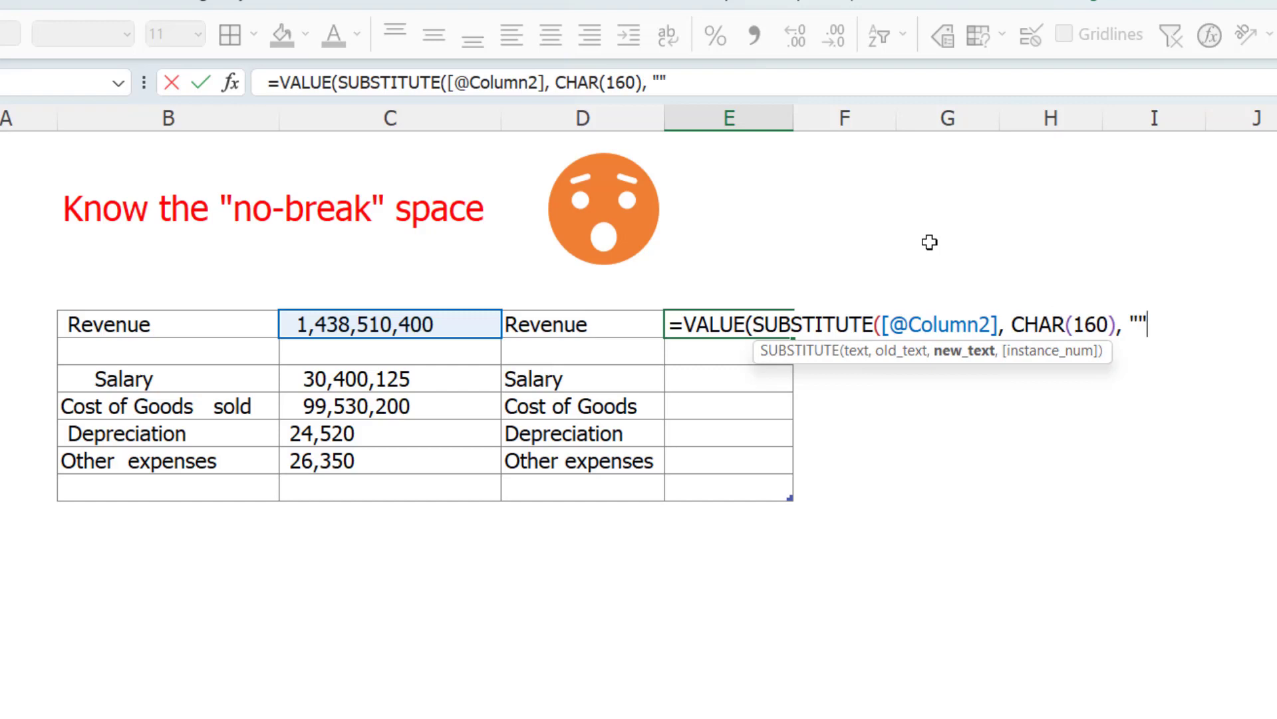
text()))
key(Return)
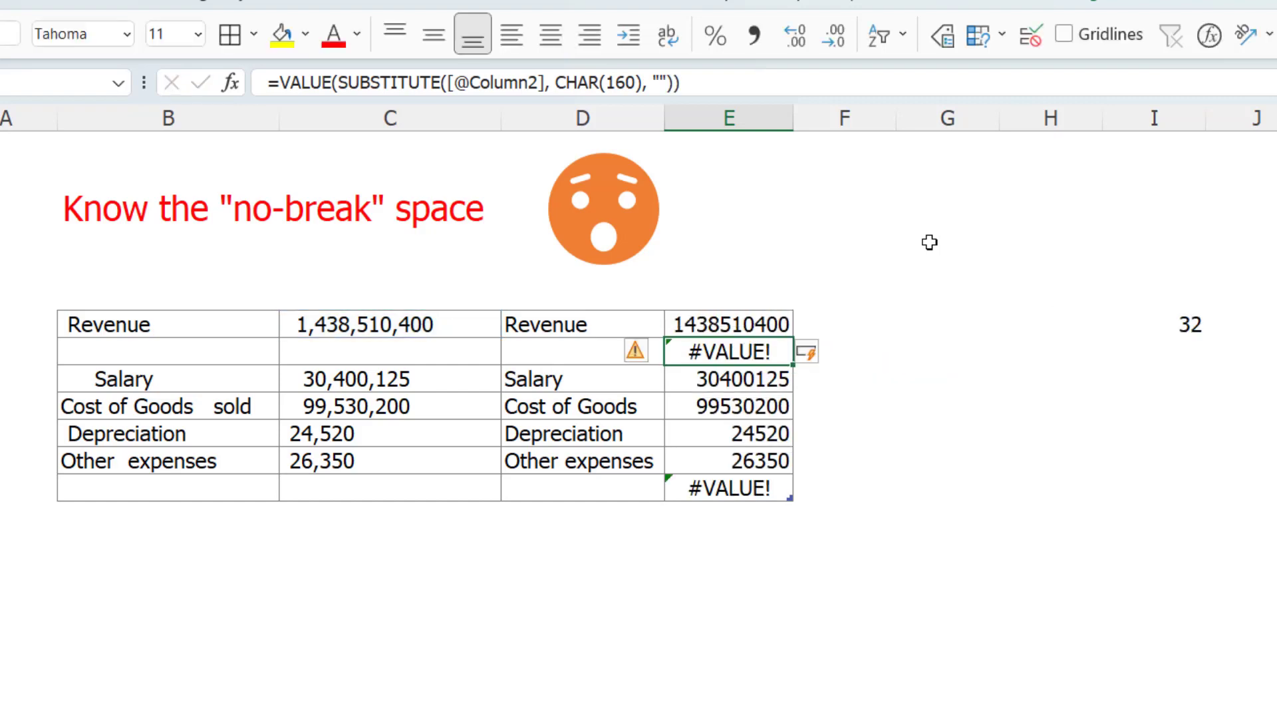
Delete the formulas in E8 and E13, the table rows that have no amount.
key(Left)
key(Left)
key(Right)
key(Right)
key(Delete)
key(Down)
key(Down)
key(Down)
key(Down)
key(Down)
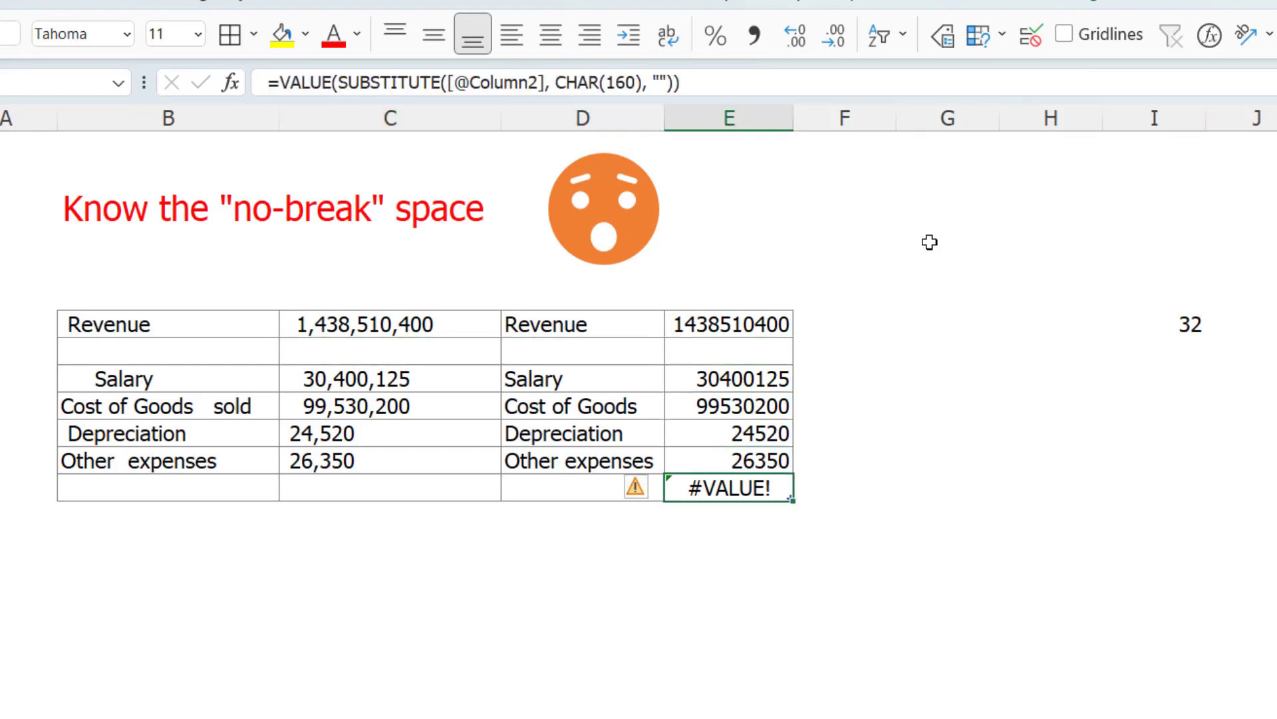
key(Delete)
Format the amounts in E7:E13 in comma style without decimals and autofit the width of column E.
key(ctrl+space)
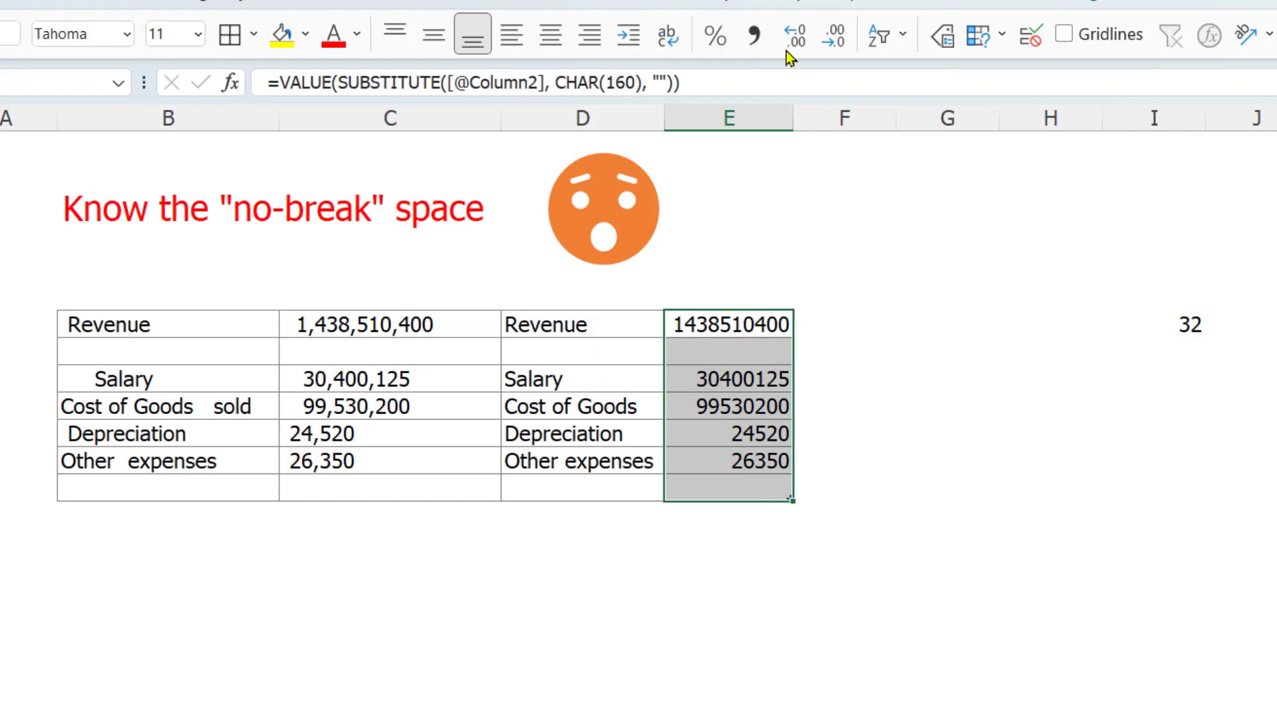
click(754, 34)
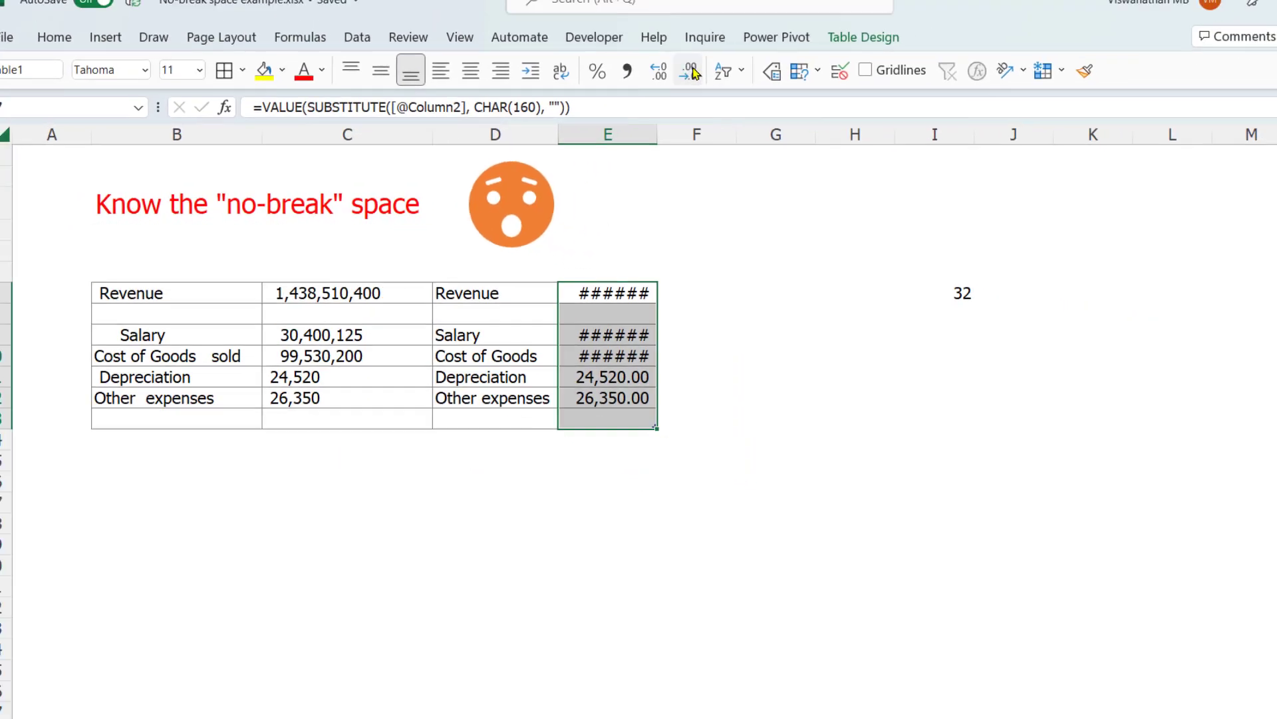
click(690, 70)
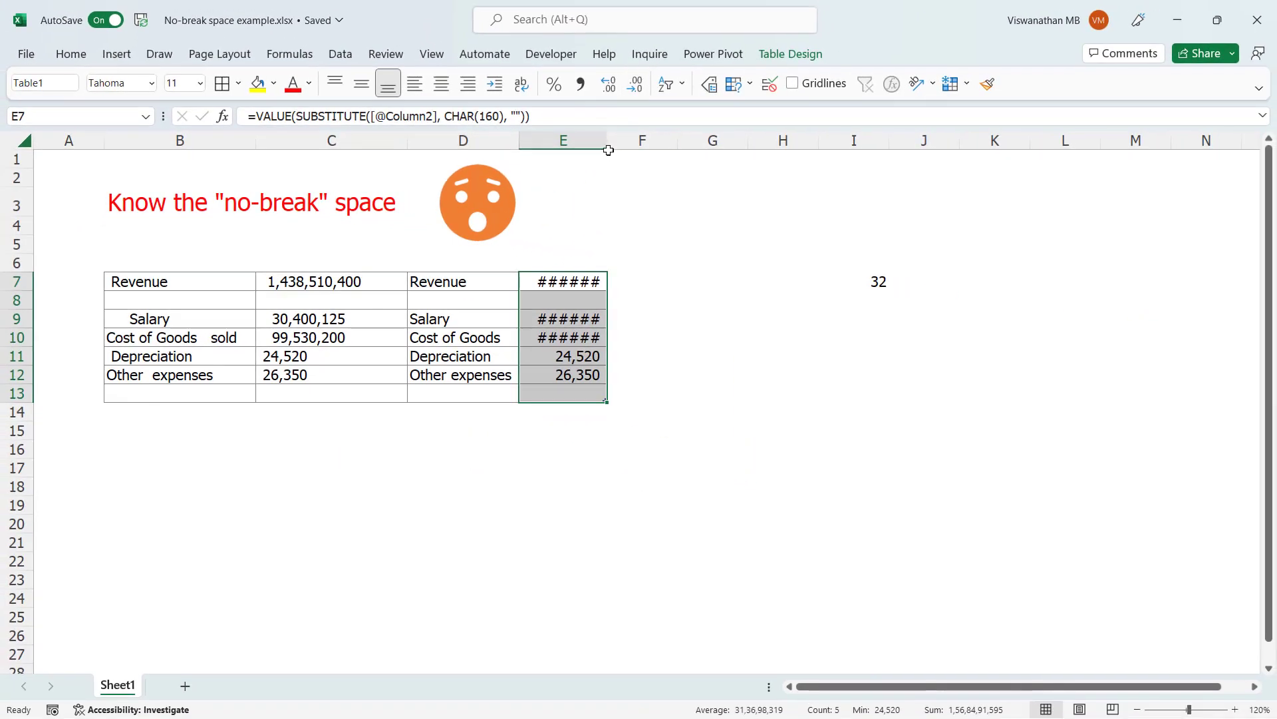
double_click(657, 134)
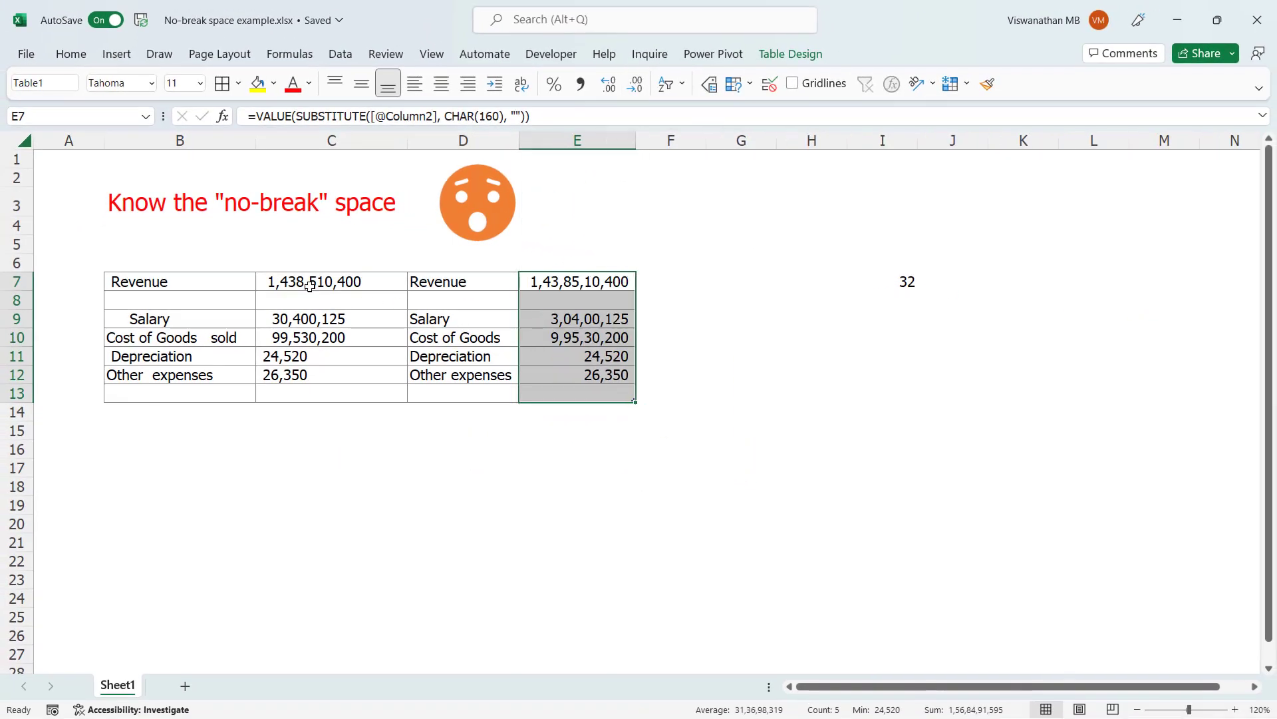
Copy the no-break space in front of the Salary amount in C9.
click(377, 275)
click(284, 323)
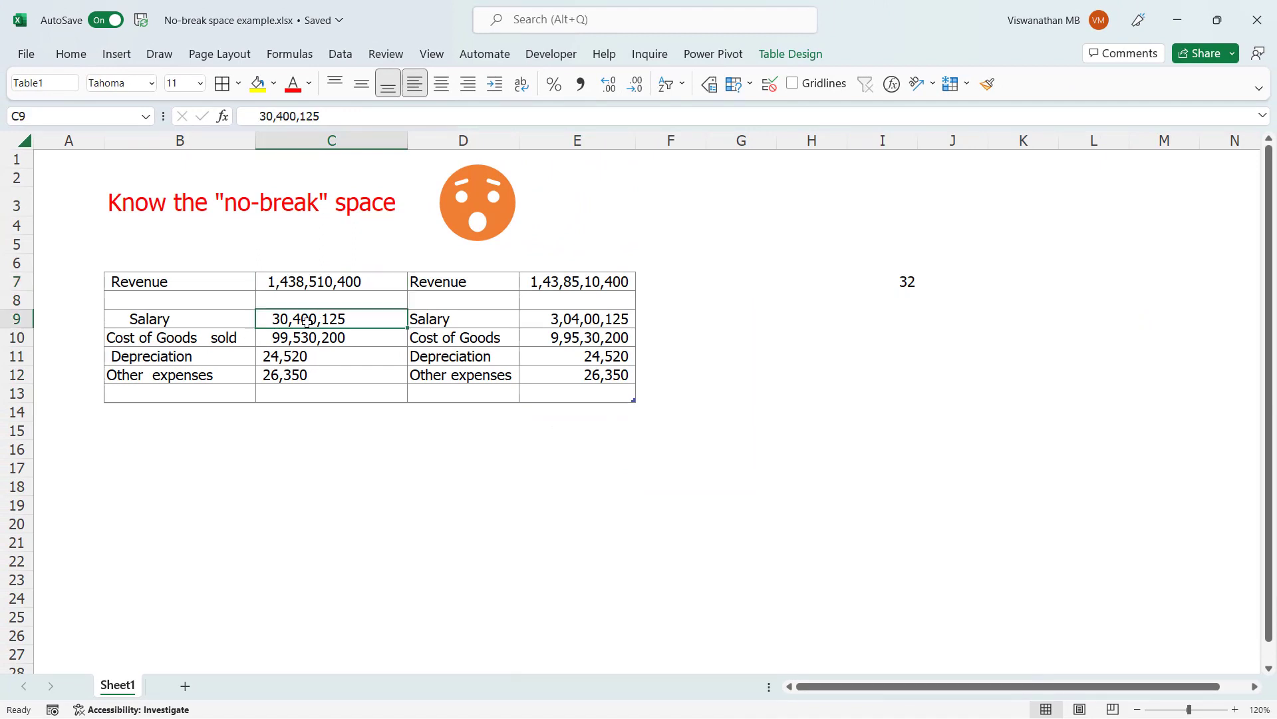
double_click(268, 318)
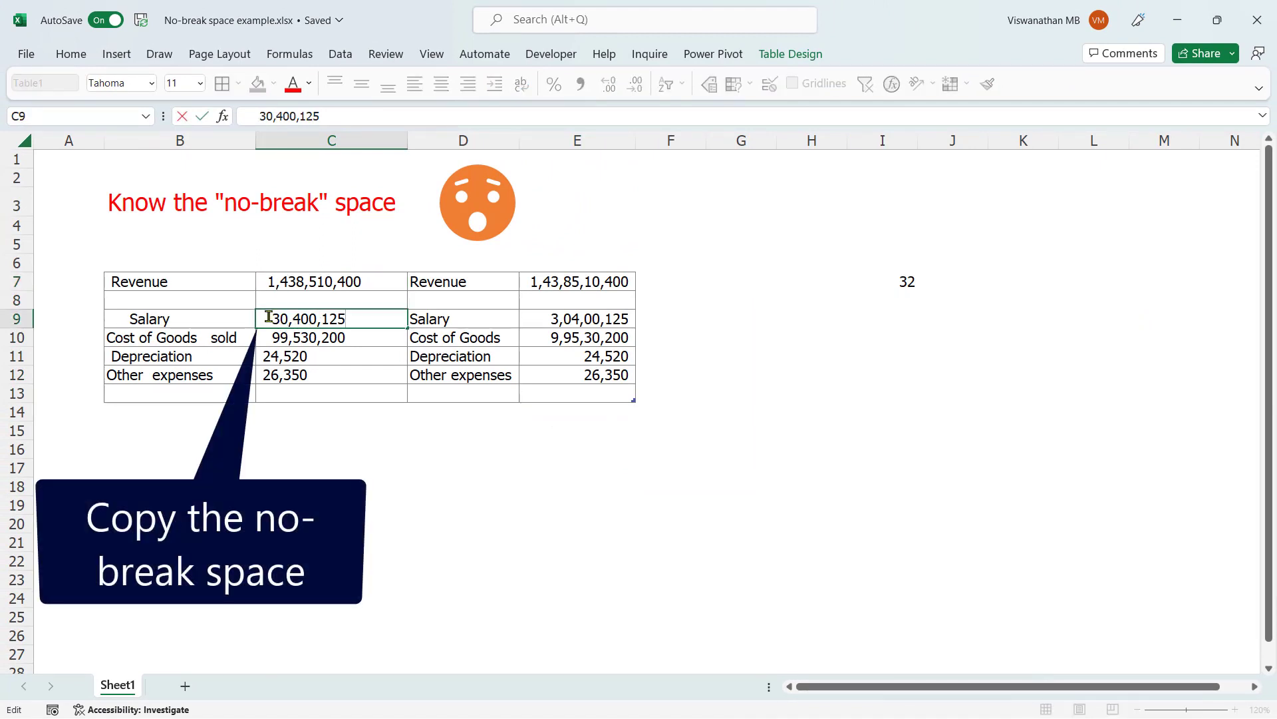
drag(274, 317, 239, 315)
Replace all occurrences of the copied no-break space in C7:C13 with nothing.
drag(363, 281, 357, 389)
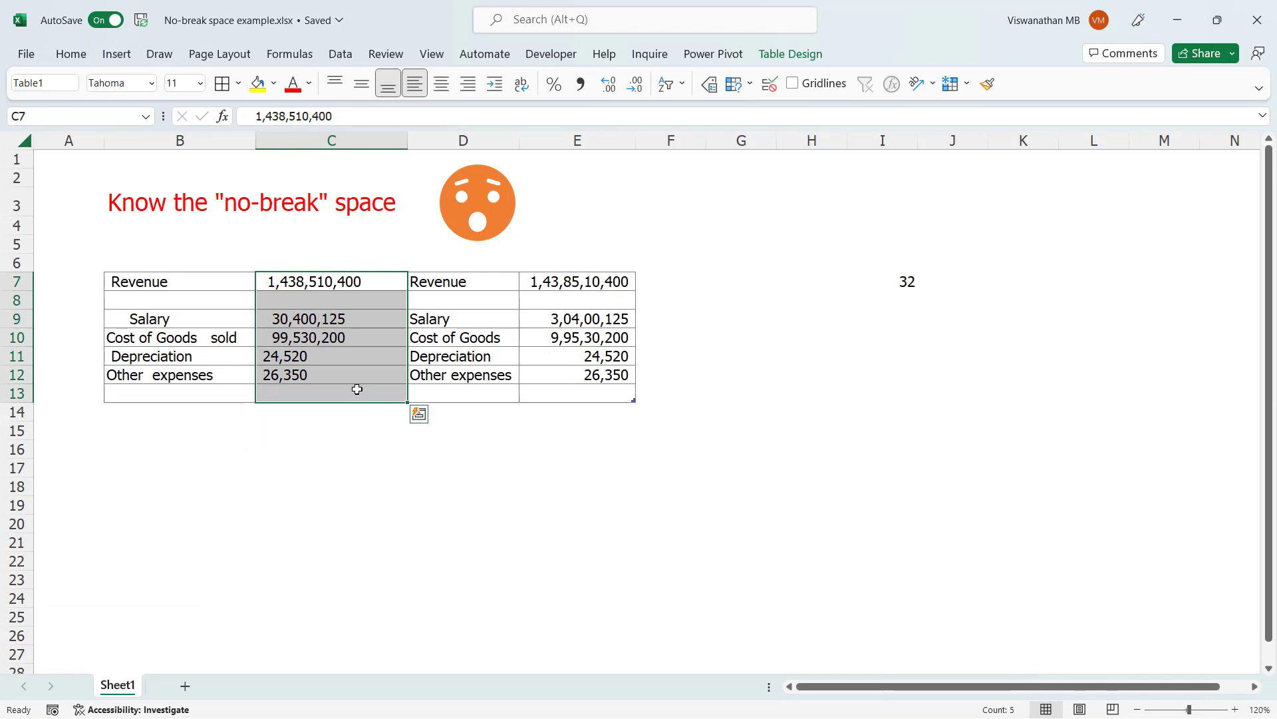
key(ctrl+h)
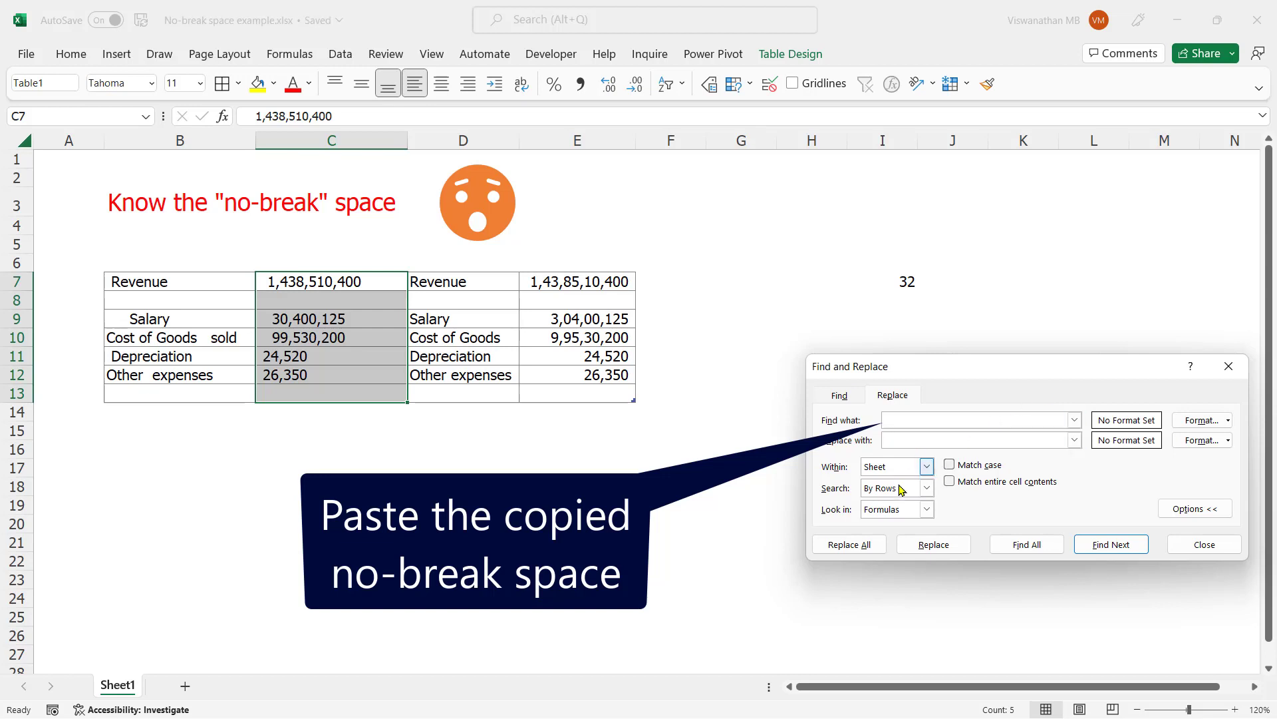
click(858, 542)
click(644, 414)
key(Escape)
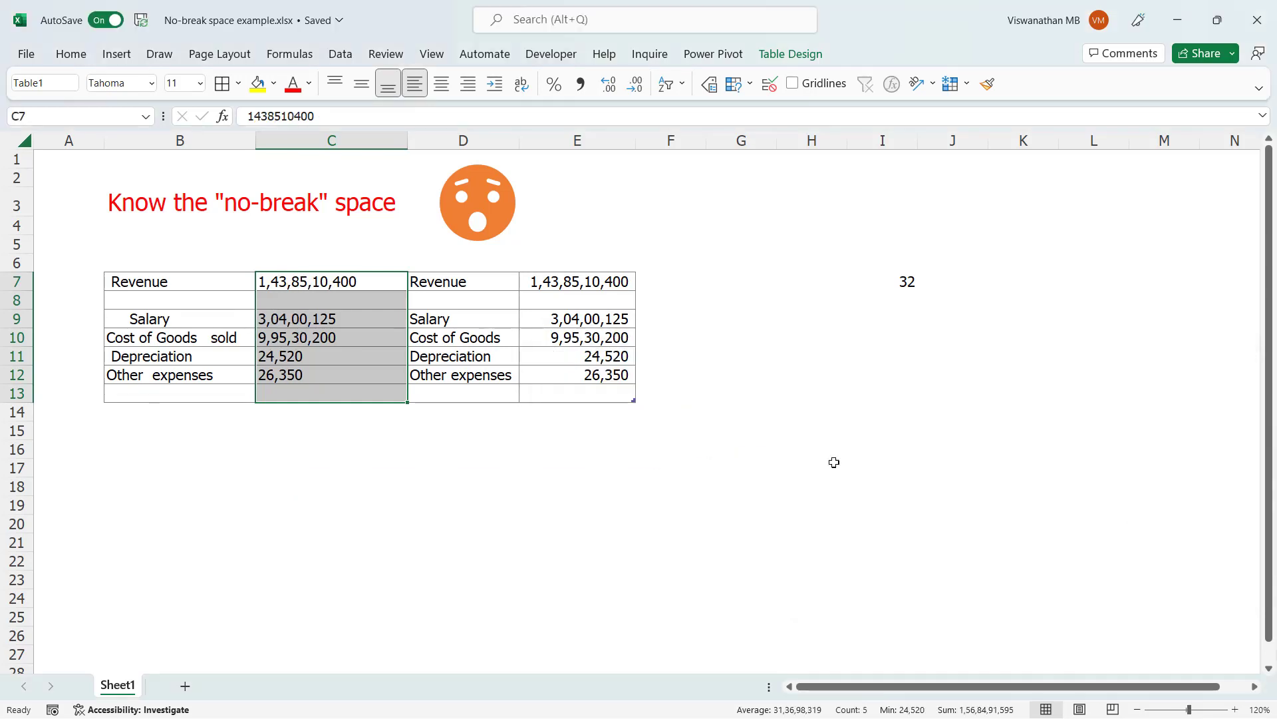
Check the cleaned Salary amount in C9 and delete the =CODE(H7) formula from I7.
click(285, 321)
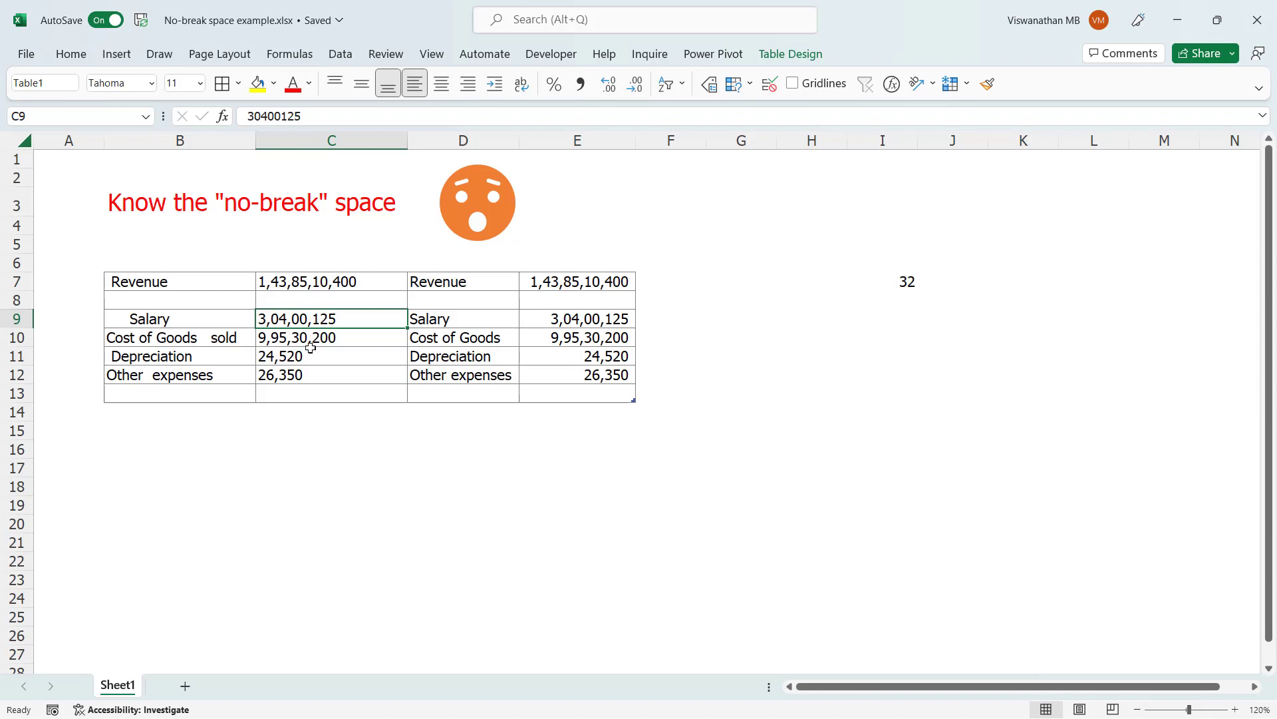
click(905, 283)
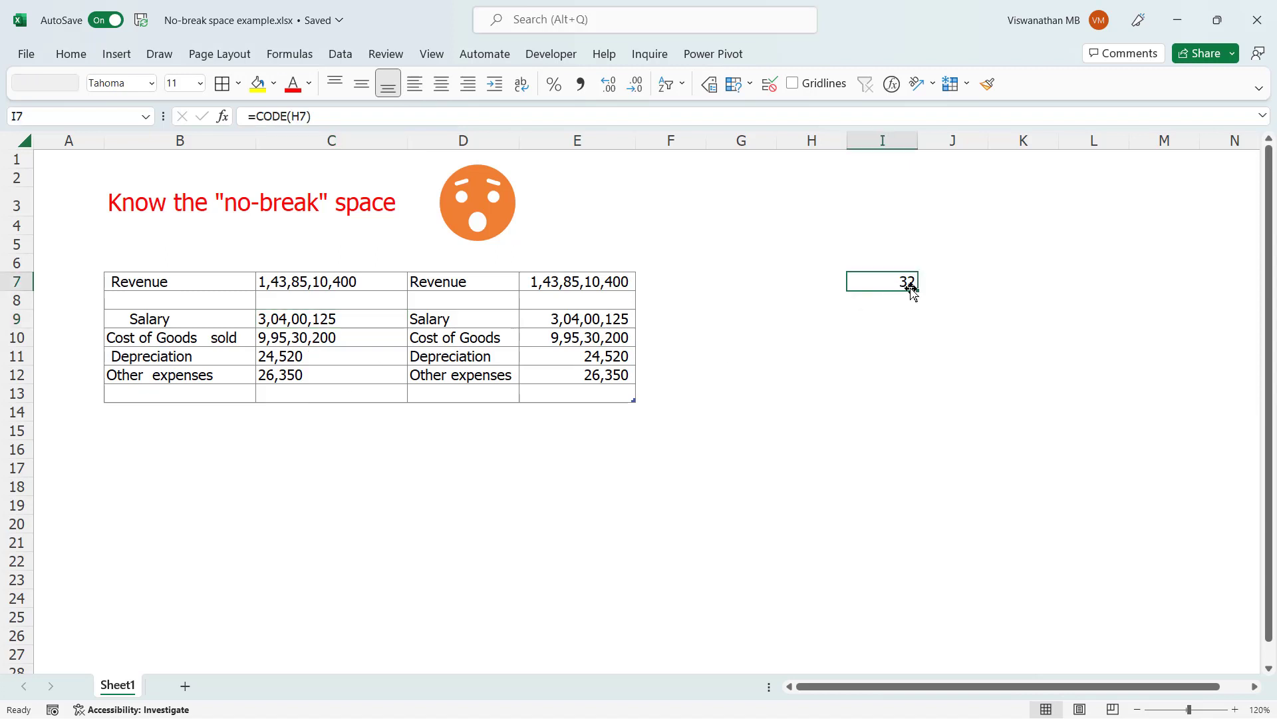
key(Delete)
Insert a no-break space (character code 0160) in B5.
click(180, 244)
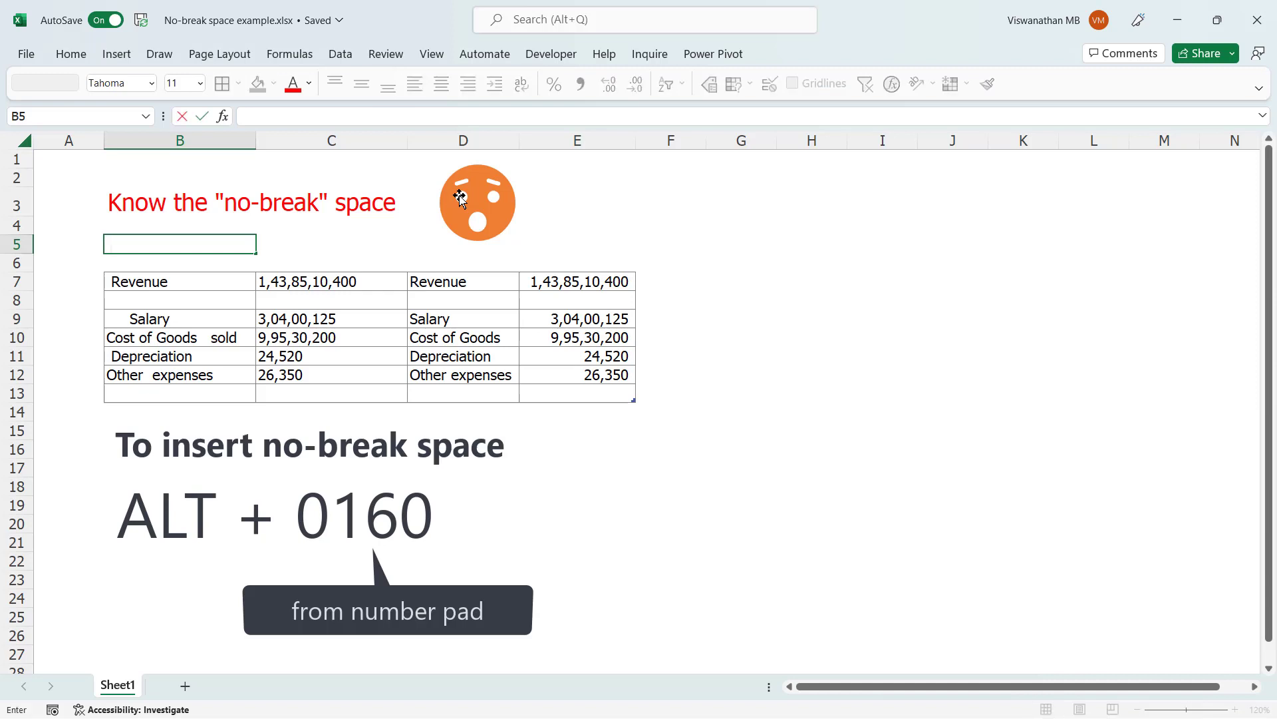
key(Return)
key(Up)
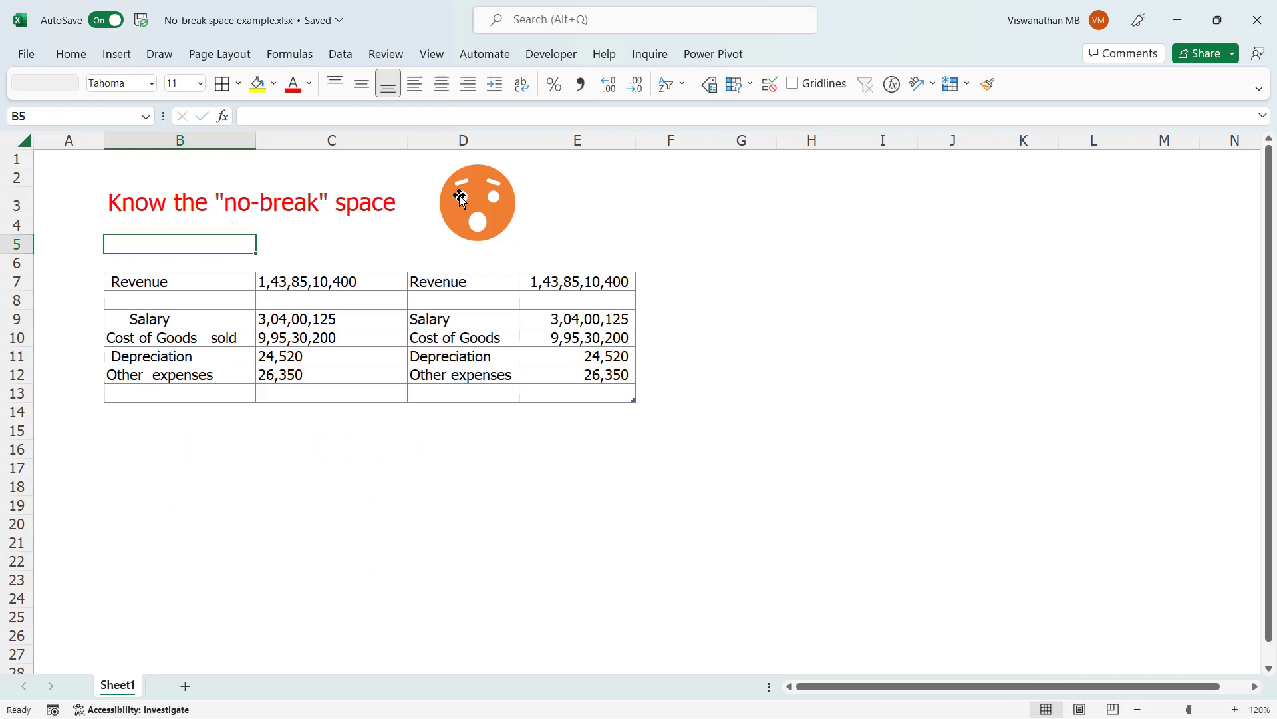
Insert a No-Break Space symbol in B5 using character code 160 from ASCII (decimal).
key(ctrl+h)
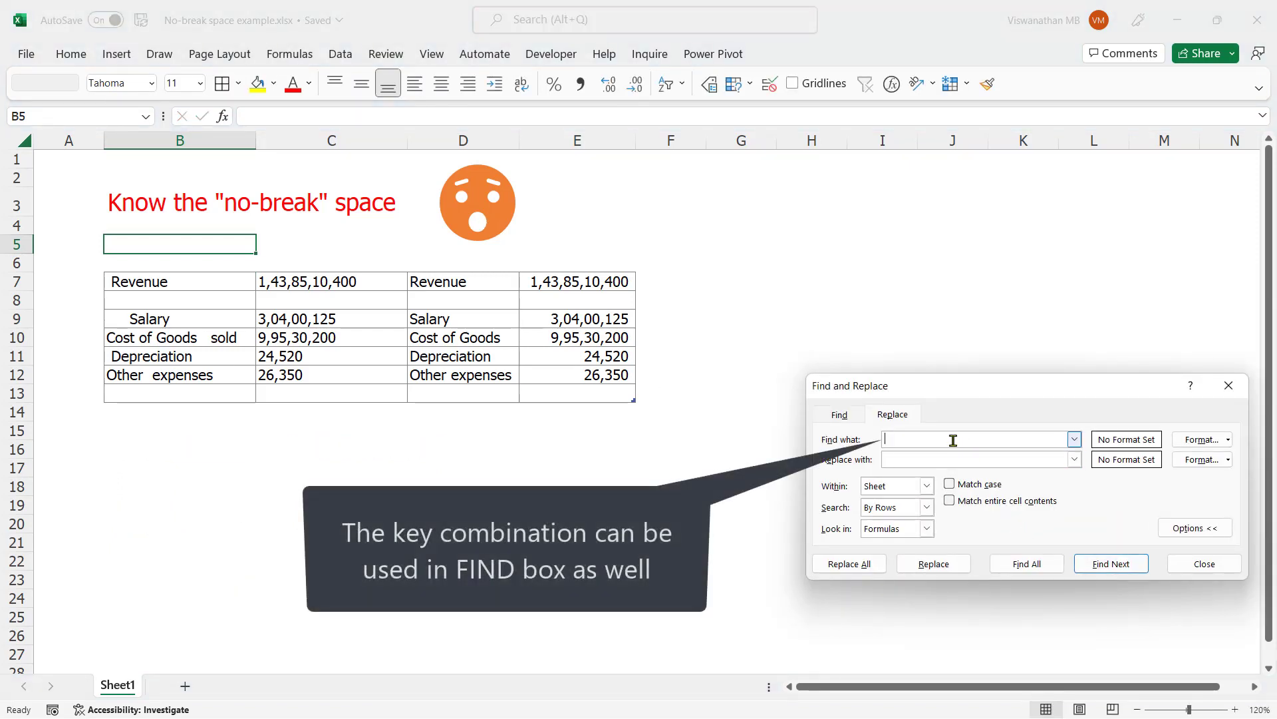
key(Escape)
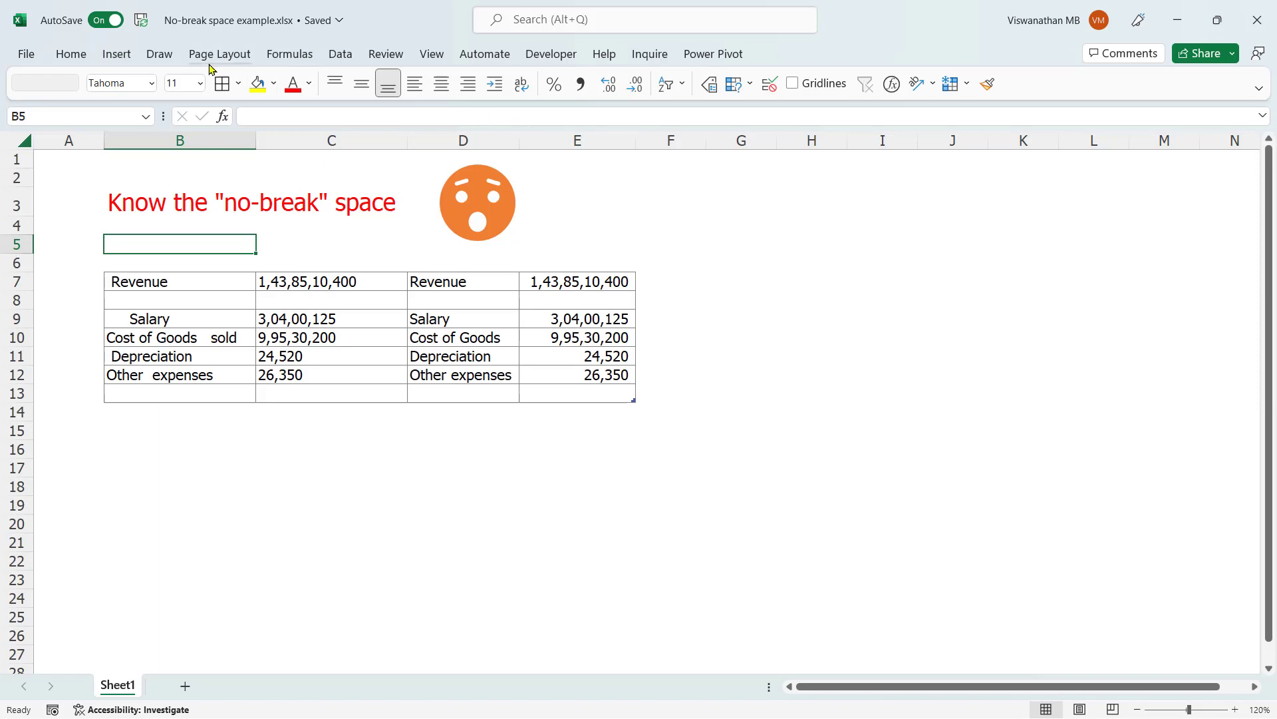
click(121, 60)
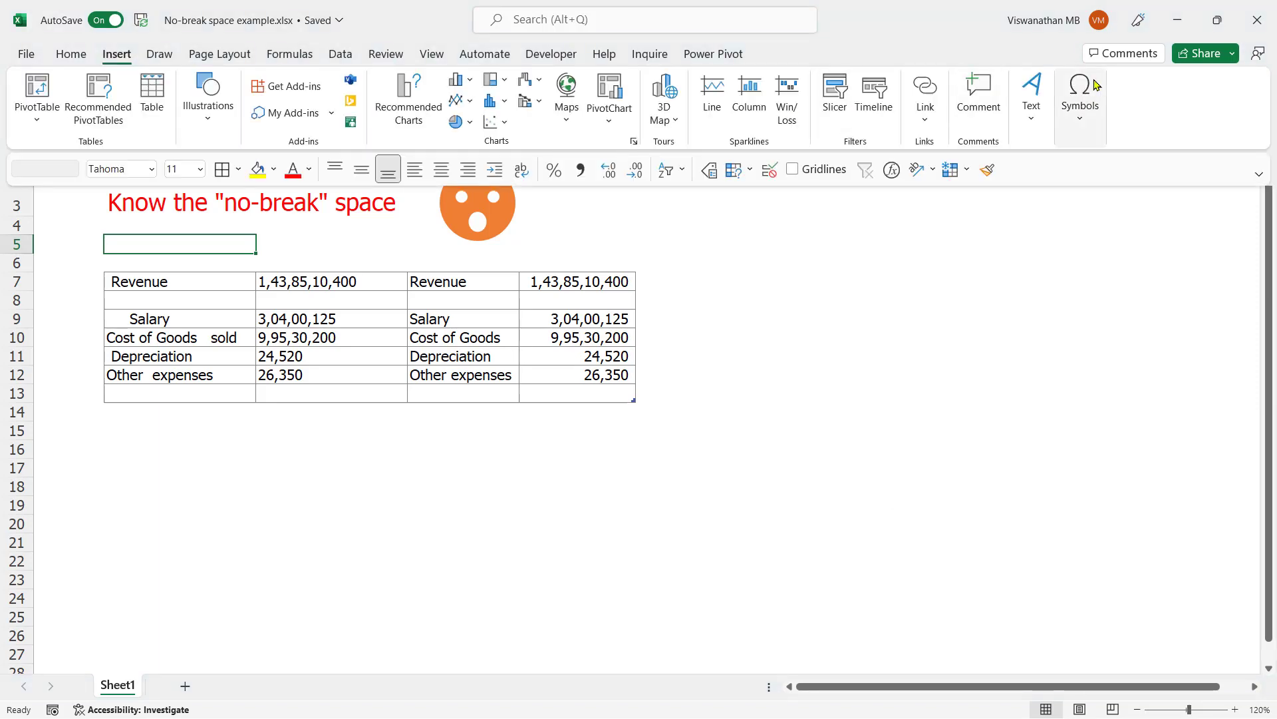
click(1081, 96)
click(1127, 173)
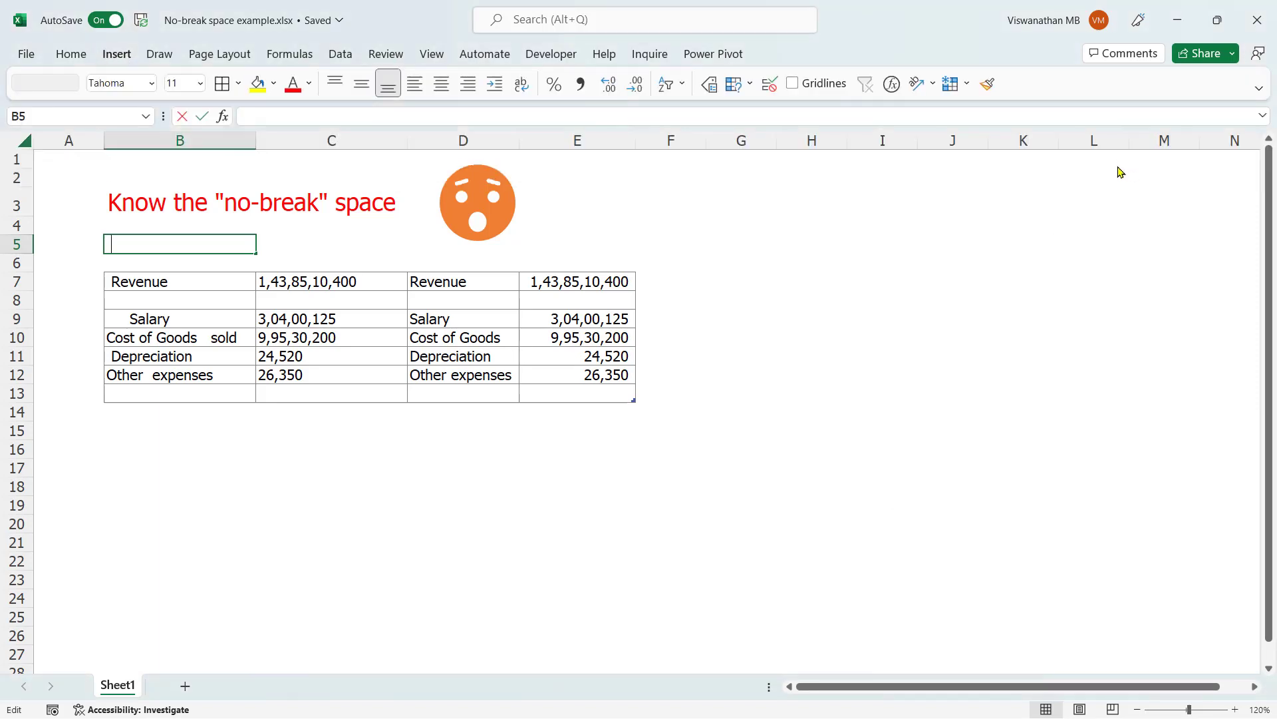
click(1229, 387)
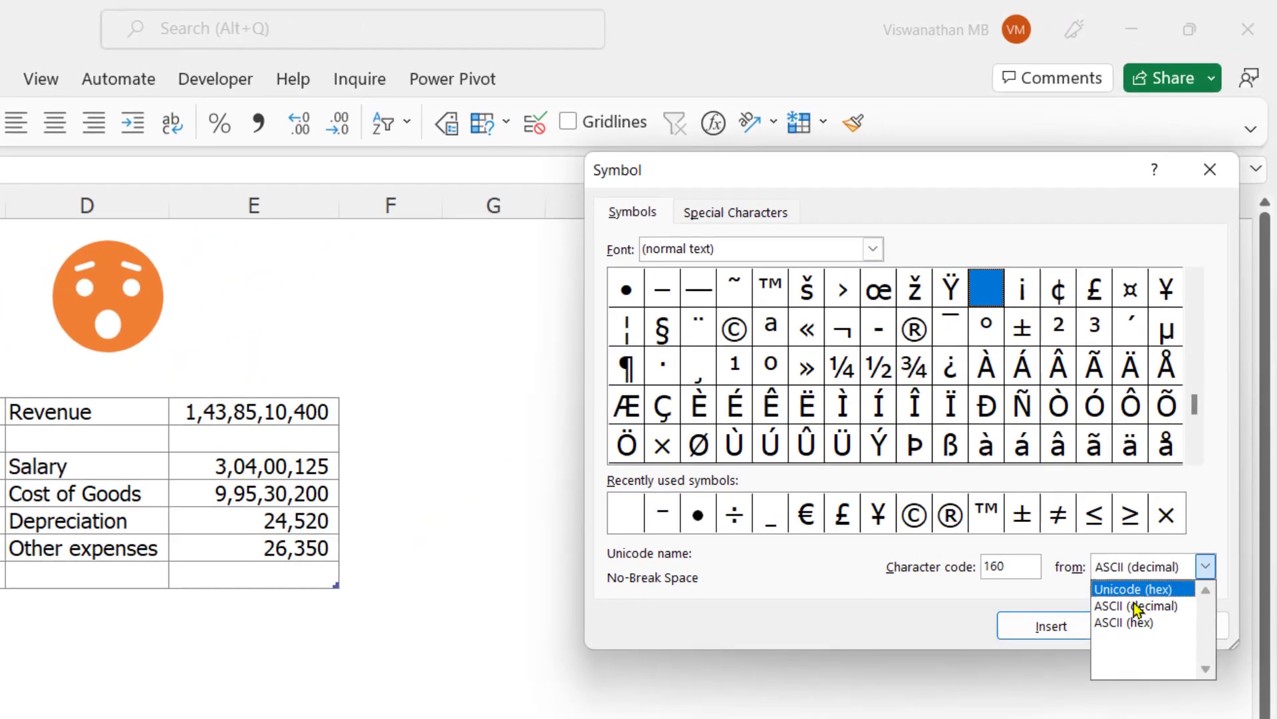
click(1136, 612)
click(1012, 567)
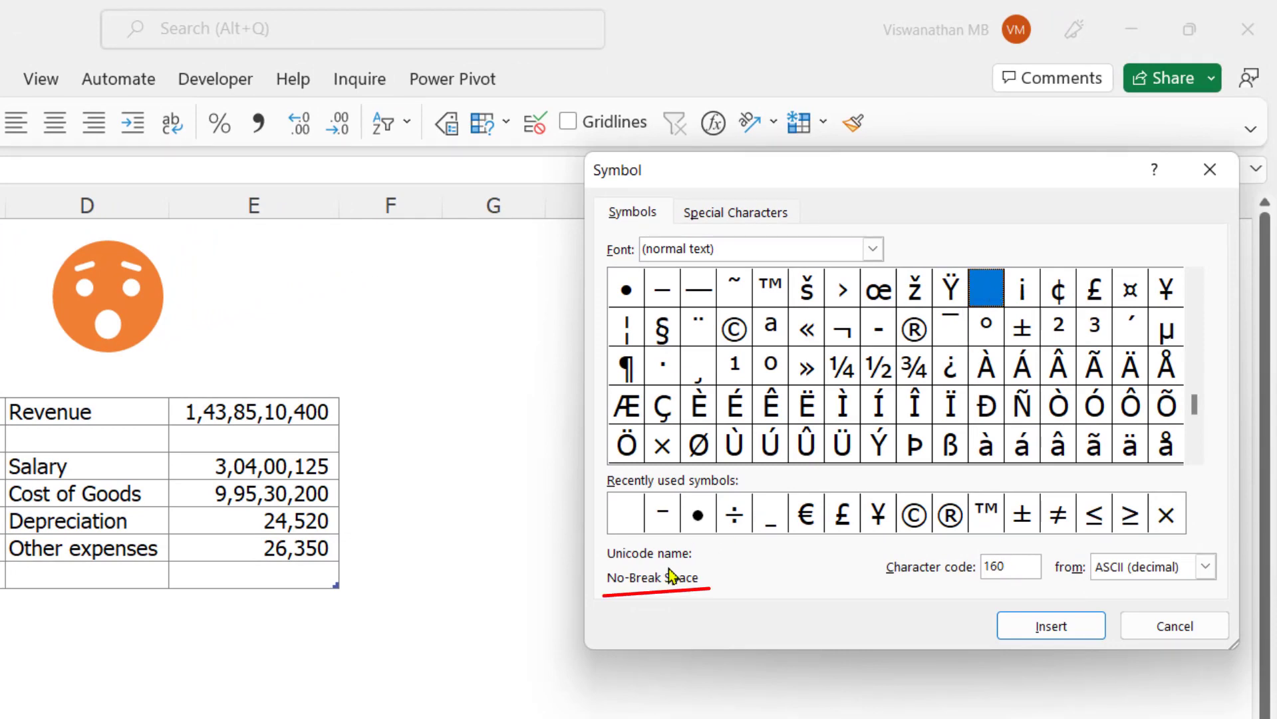
click(1054, 629)
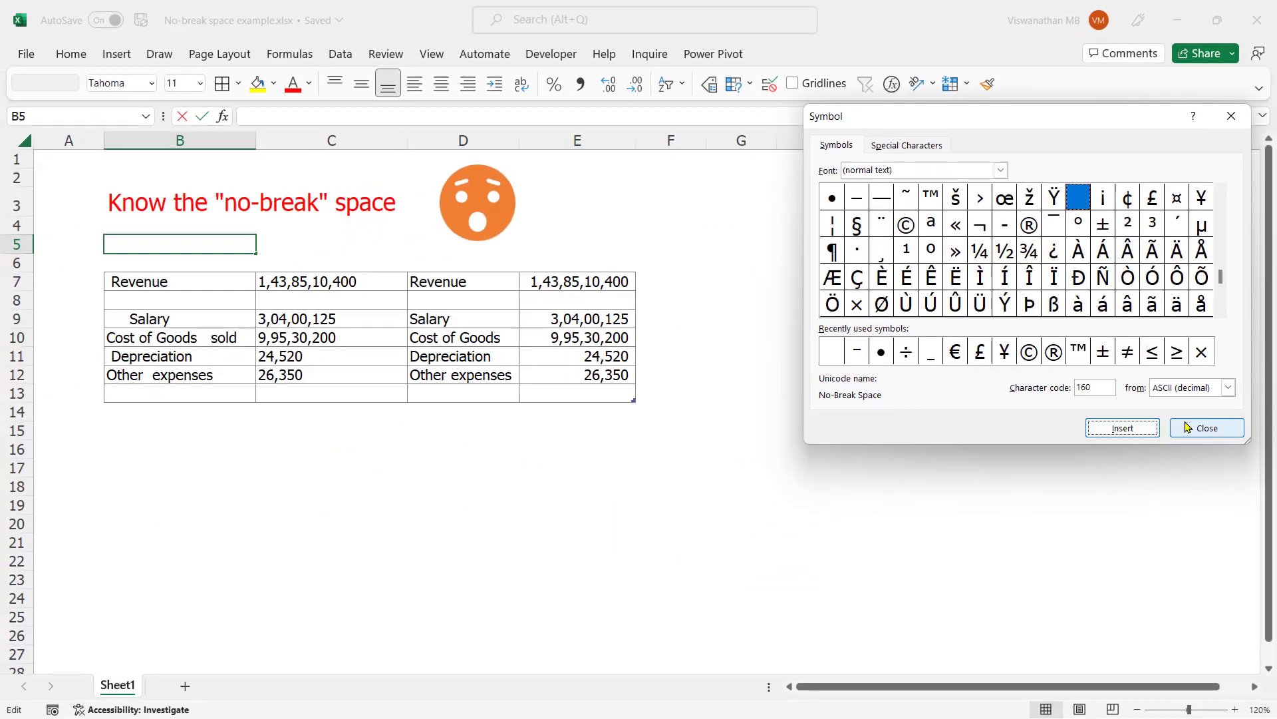
click(1187, 491)
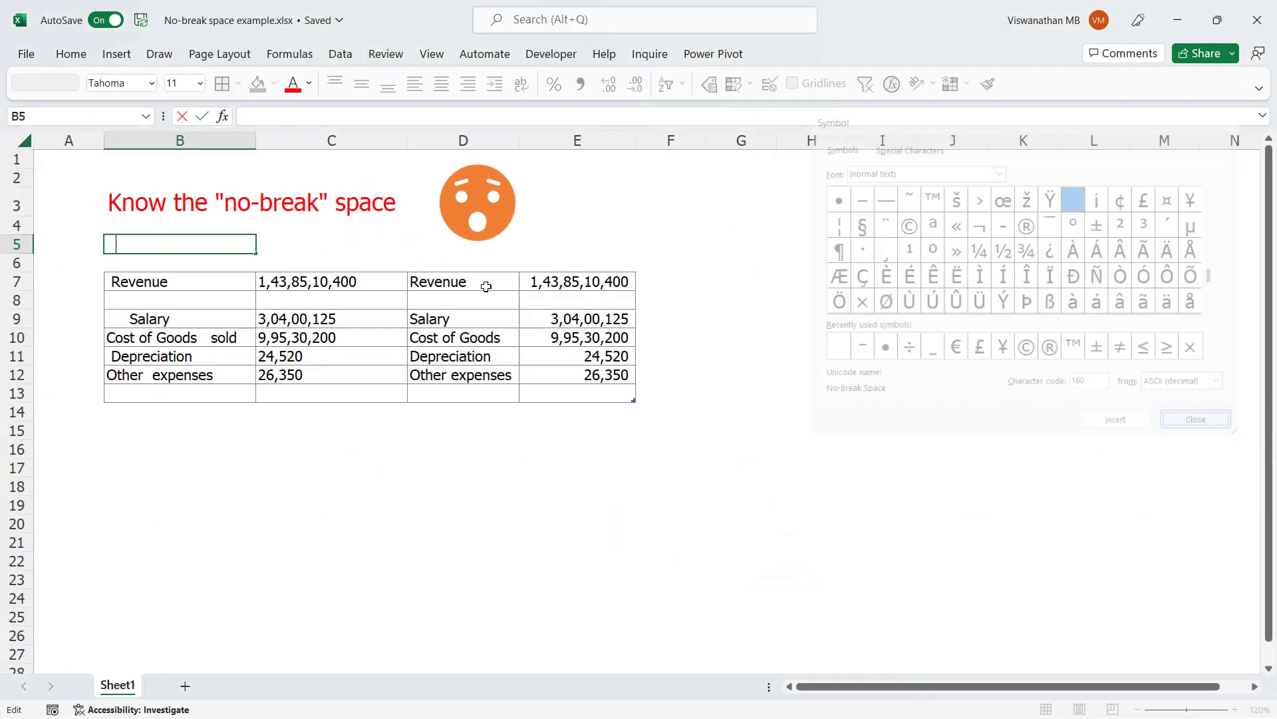
Copy the inserted no-break space from B5 and use Find and Replace to remove its occurrences from the labels in B7:B13.
drag(139, 235, 44, 244)
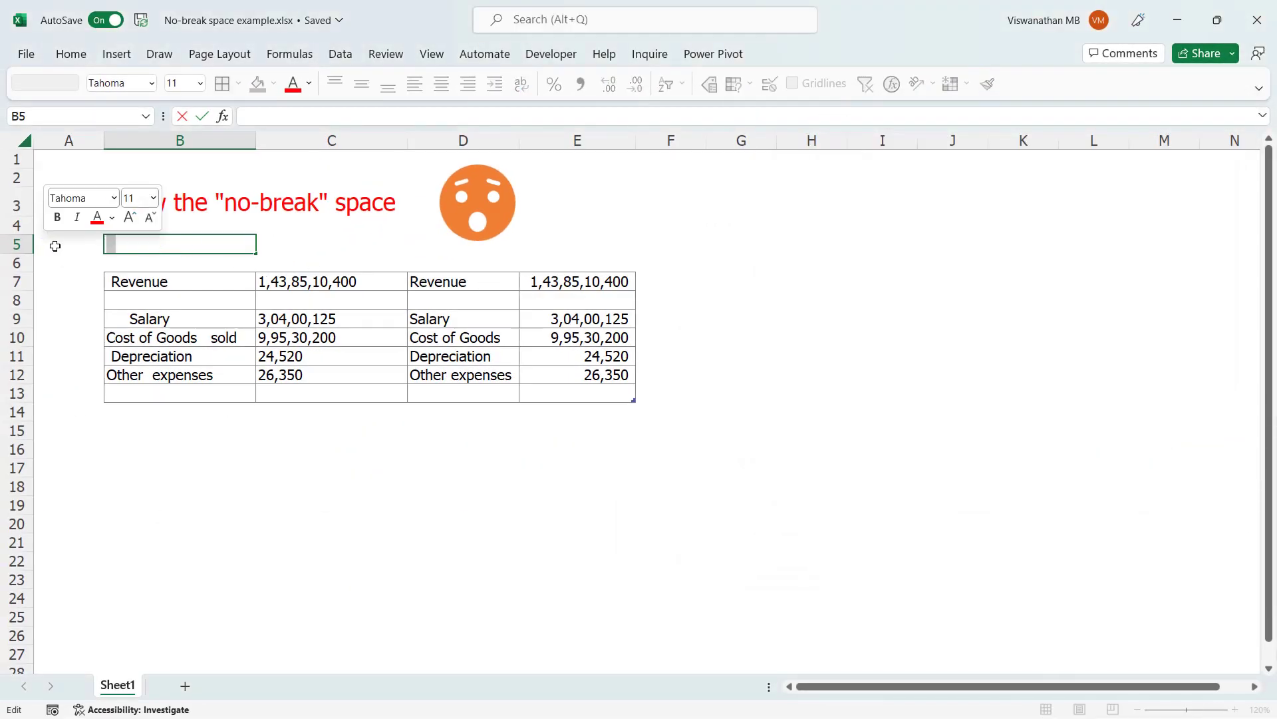
drag(173, 291, 165, 396)
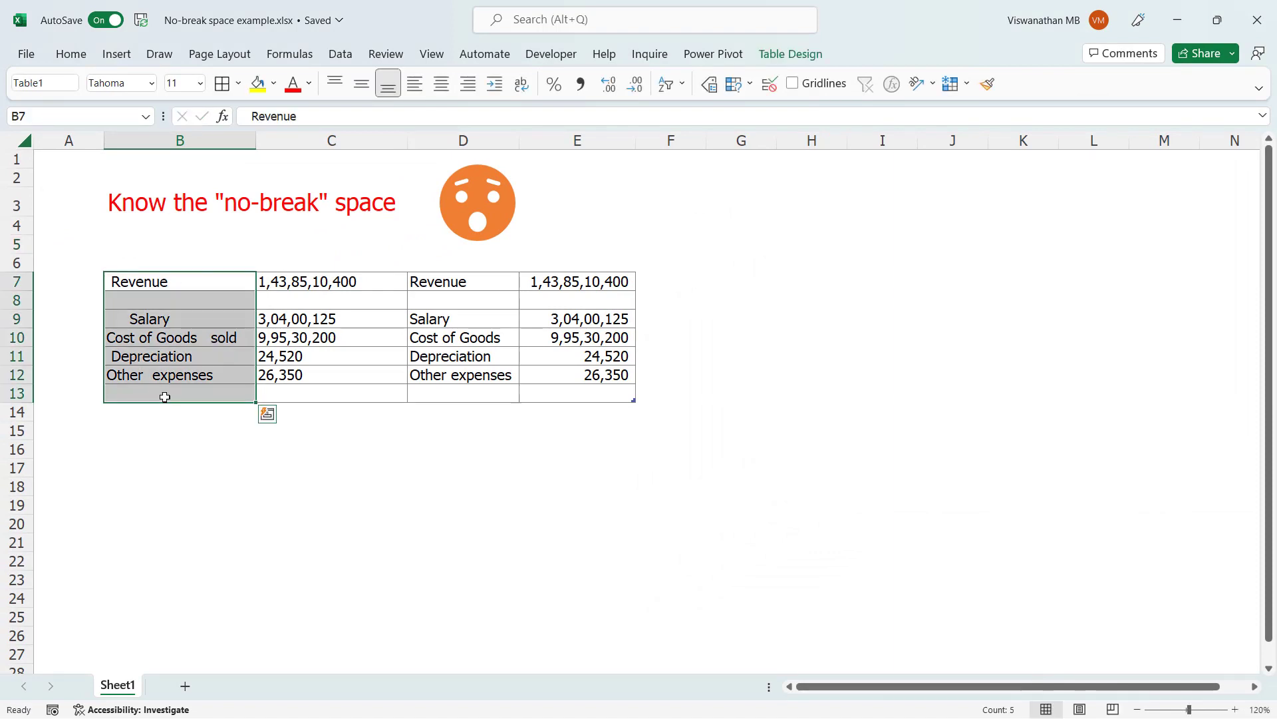
key(ctrl+h)
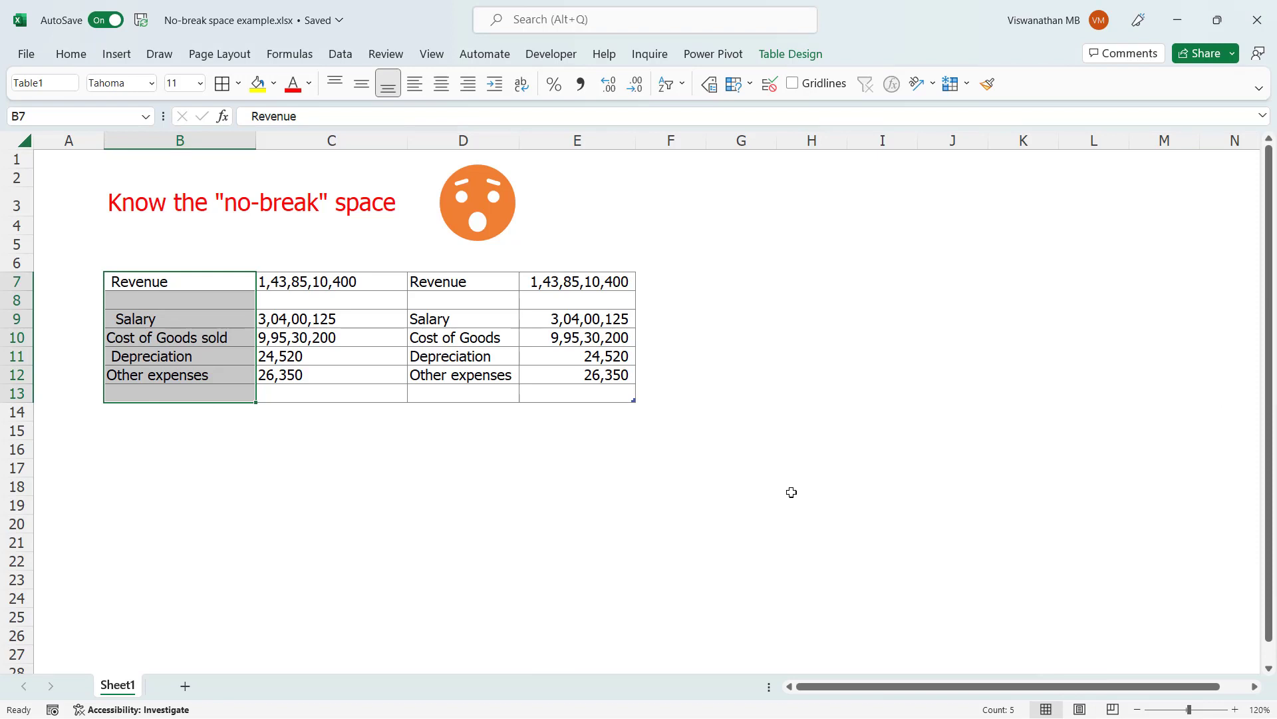
click(334, 388)
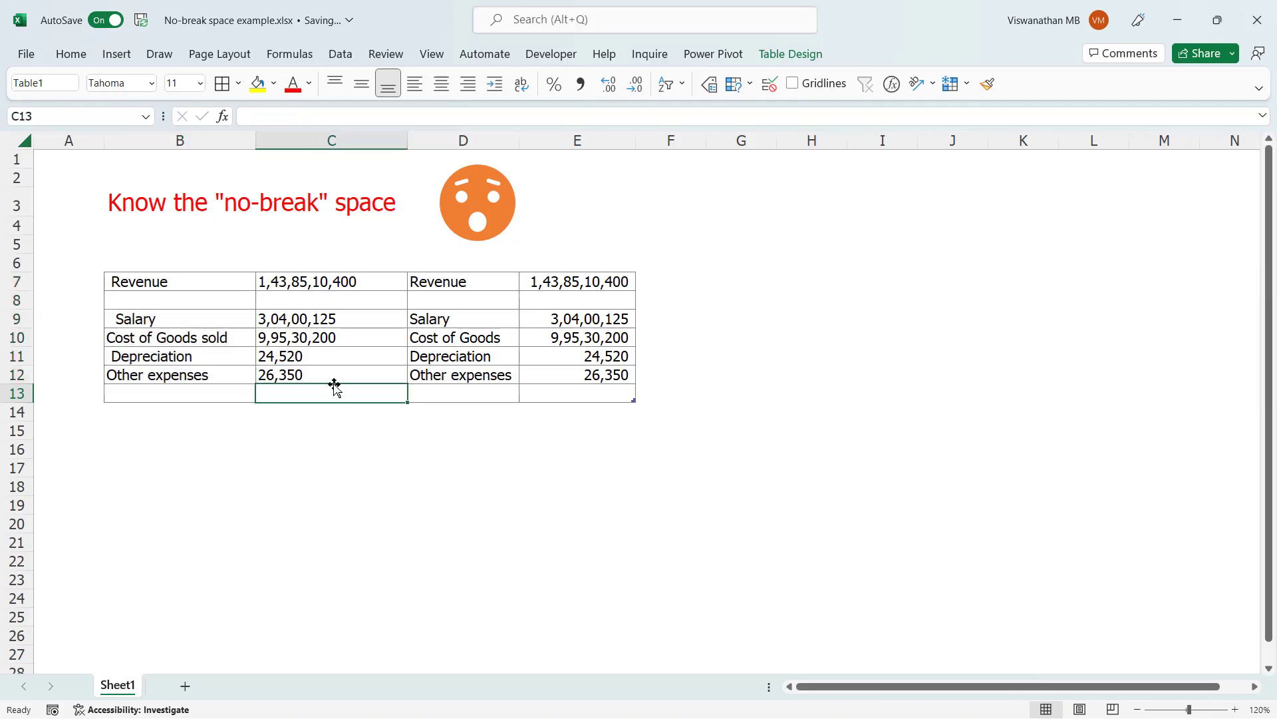